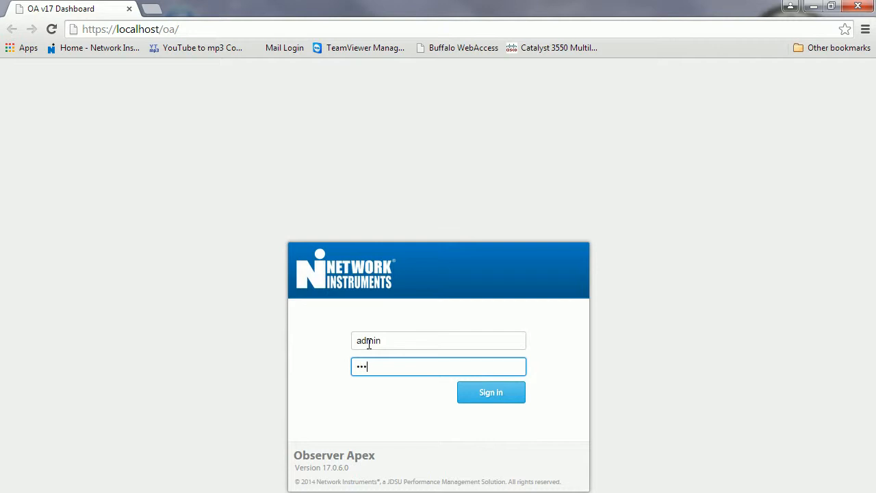
Step: Sign in and go to the Widget Library
{"action": "left_click", "coordinate": [484, 399]}
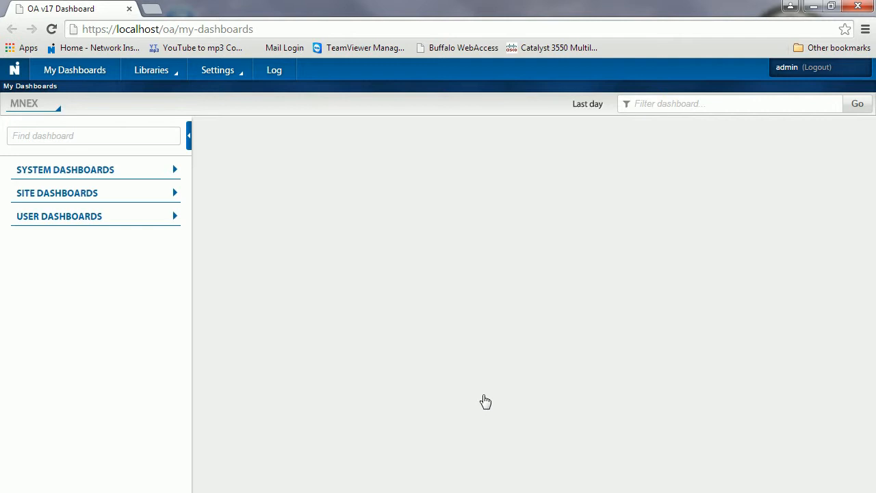
{"action": "left_click", "coordinate": [156, 75]}
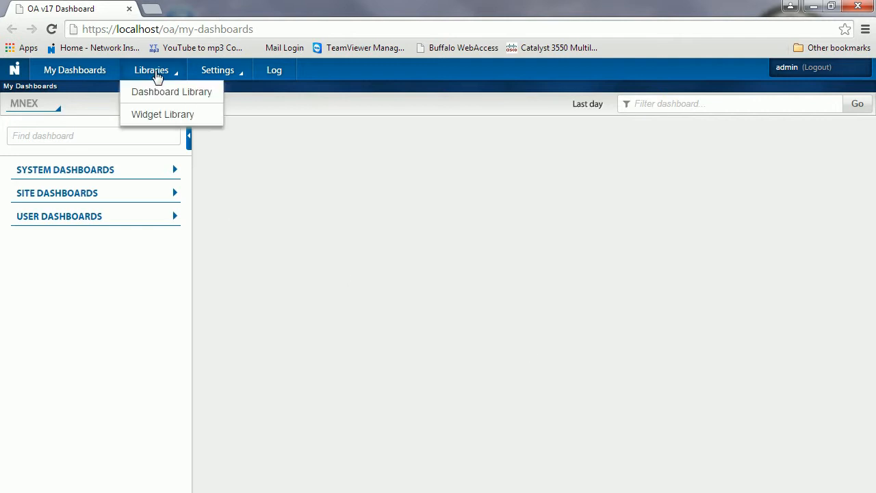
{"action": "left_click", "coordinate": [162, 118]}
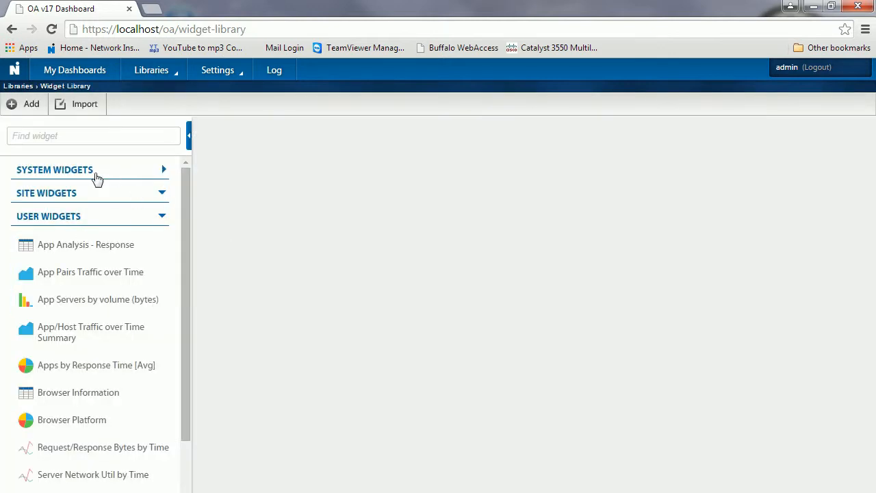
Step: Expand and collapse the System and User widget lists, then reload the Widget Library
{"action": "left_click", "coordinate": [164, 170]}
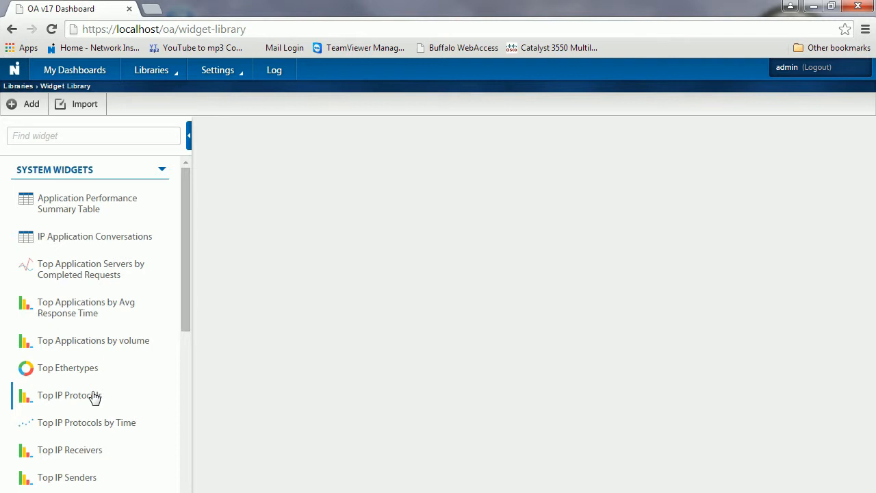
{"action": "left_click", "coordinate": [162, 172]}
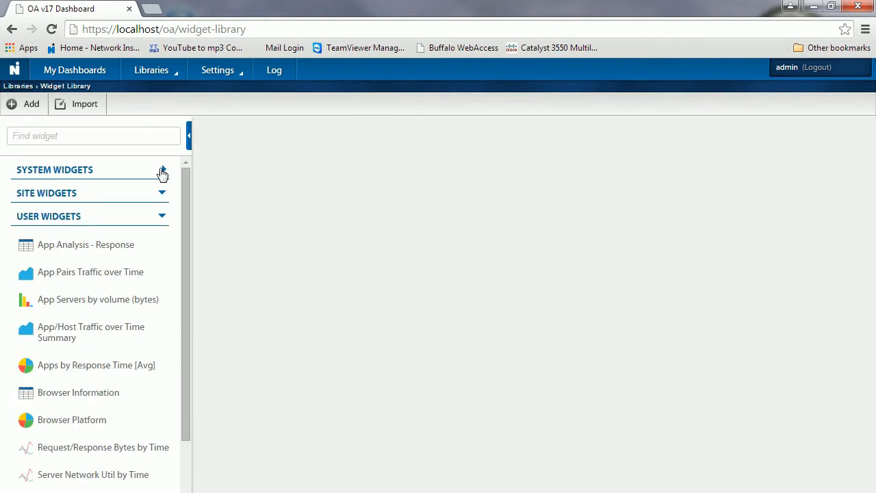
{"action": "left_click", "coordinate": [162, 218]}
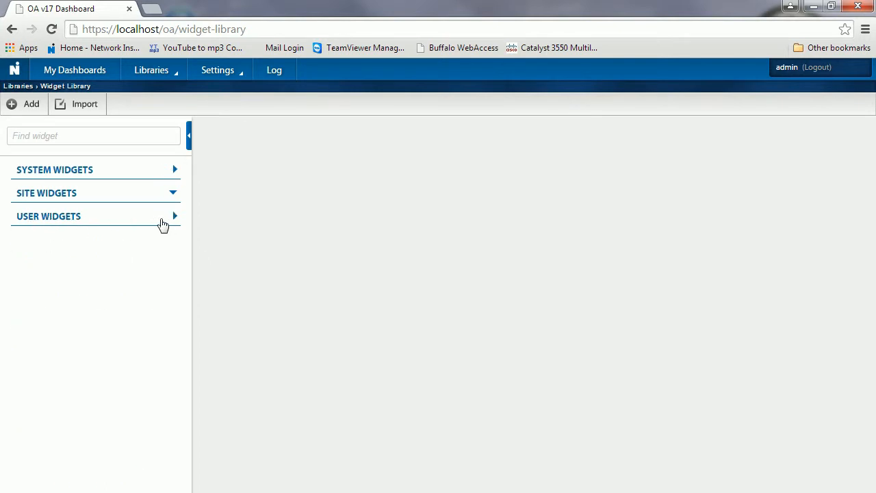
{"action": "left_click", "coordinate": [169, 78]}
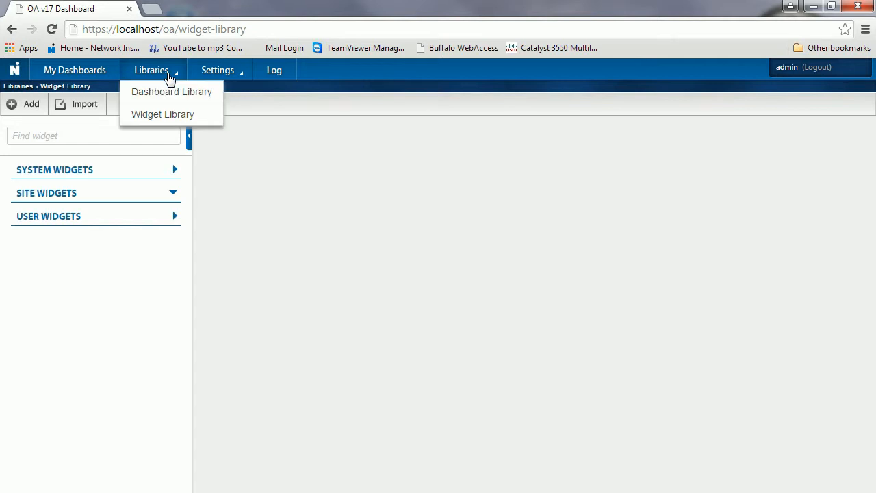
{"action": "left_click", "coordinate": [175, 115]}
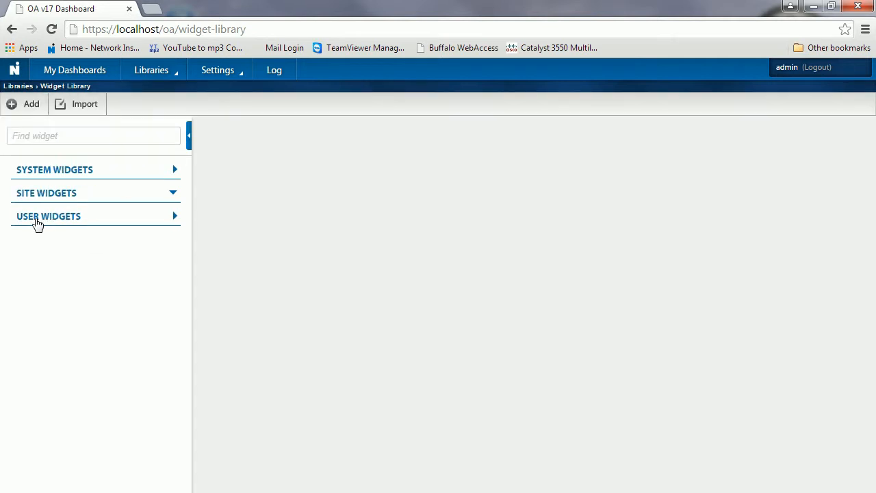
Step: Add a new widget titled 'Top Apps by Volume' and set its type to Chart
{"action": "left_click", "coordinate": [28, 107]}
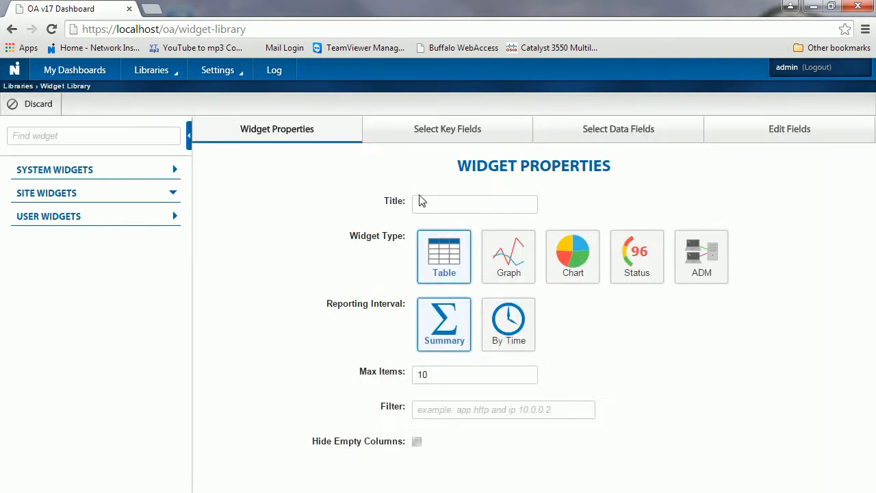
{"action": "left_click", "coordinate": [424, 203]}
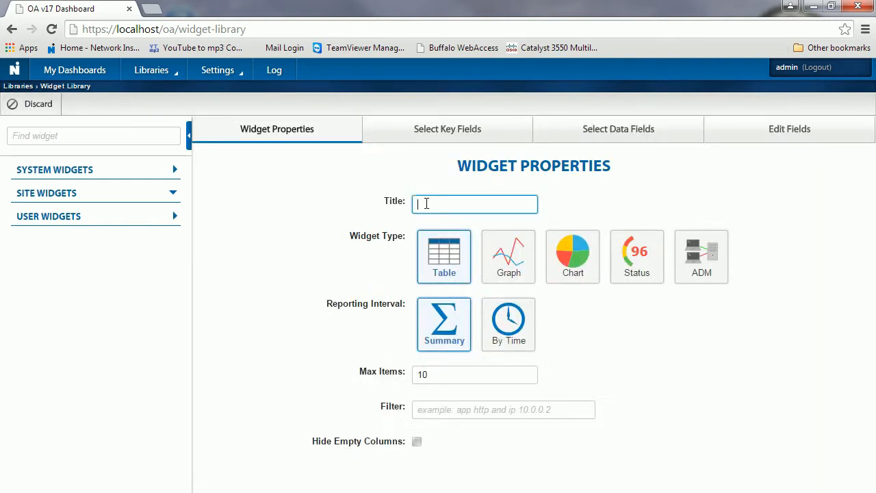
{"action": "type", "text": "Top A"}
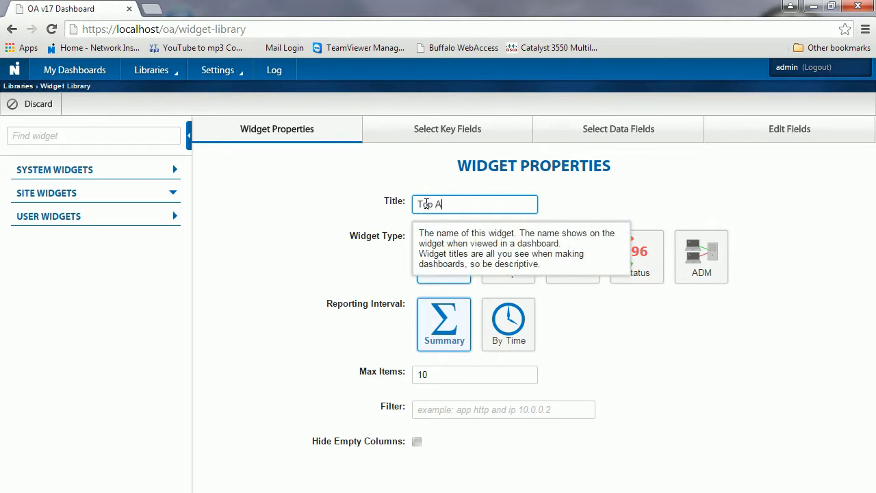
{"action": "type", "text": "pps by Volume"}
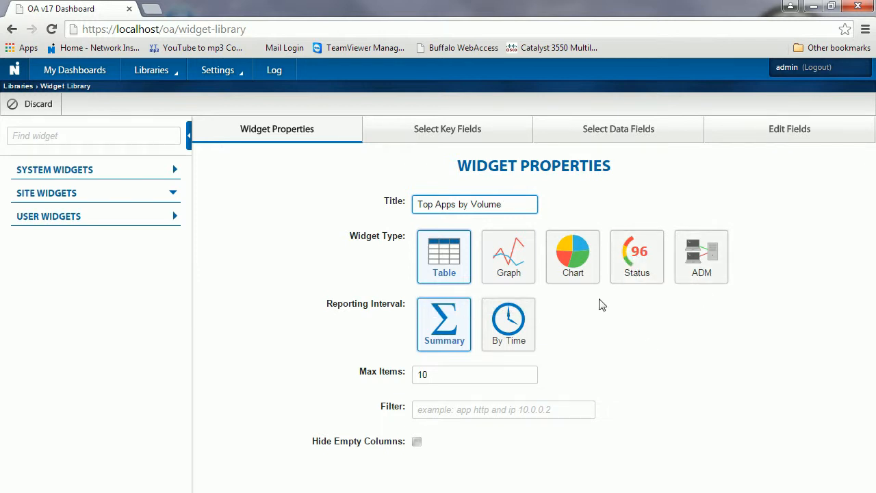
{"action": "left_click", "coordinate": [573, 265]}
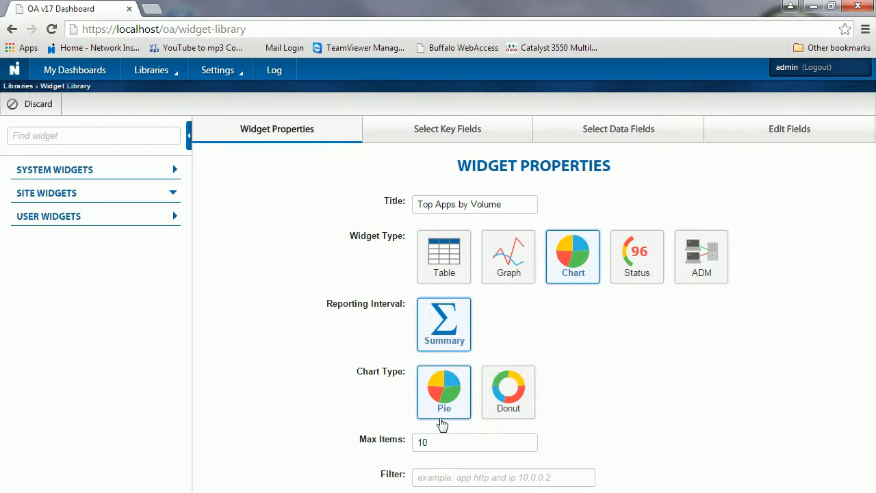
Step: Switch the widget to a Donut chart and retitle it 'Top Apps by Volume-1'
{"action": "left_click", "coordinate": [507, 397]}
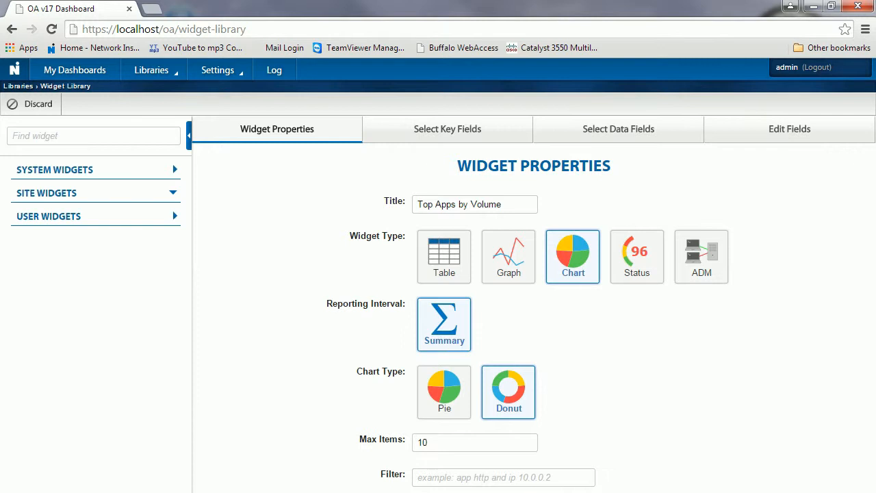
{"action": "left_click", "coordinate": [507, 210]}
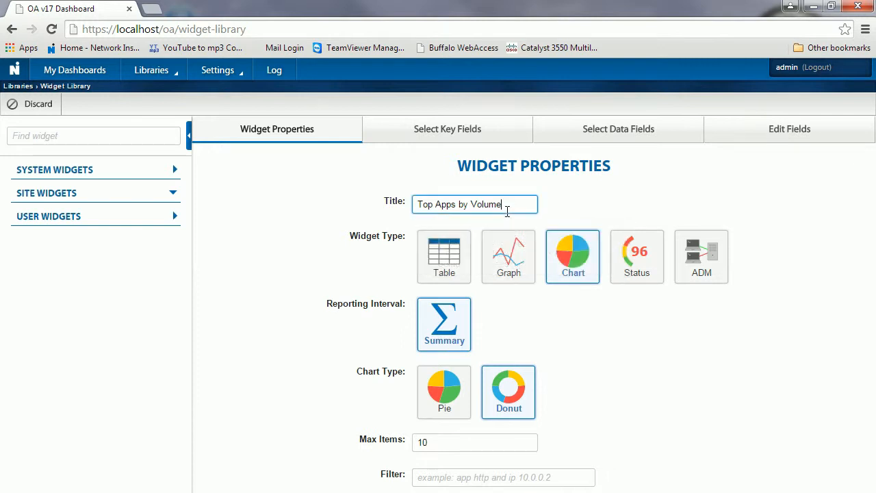
{"action": "type", "text": "-1"}
{"action": "key", "text": "Tab"}
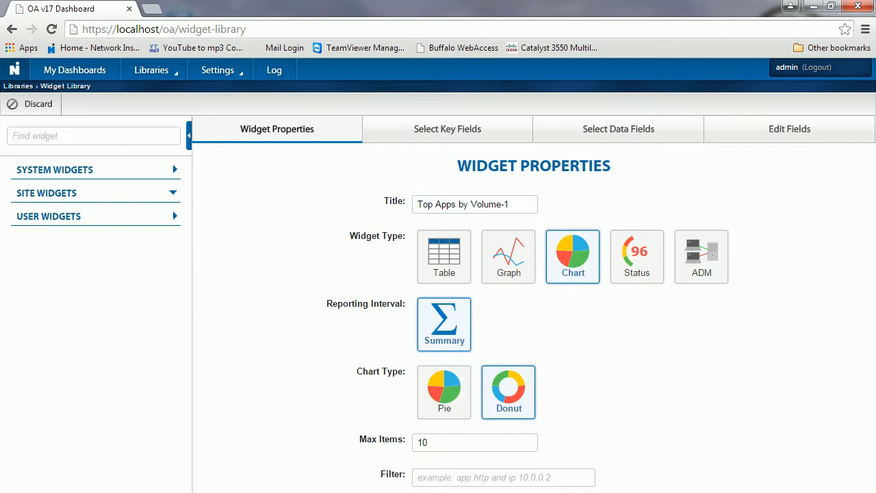
{"action": "left_click", "coordinate": [546, 490]}
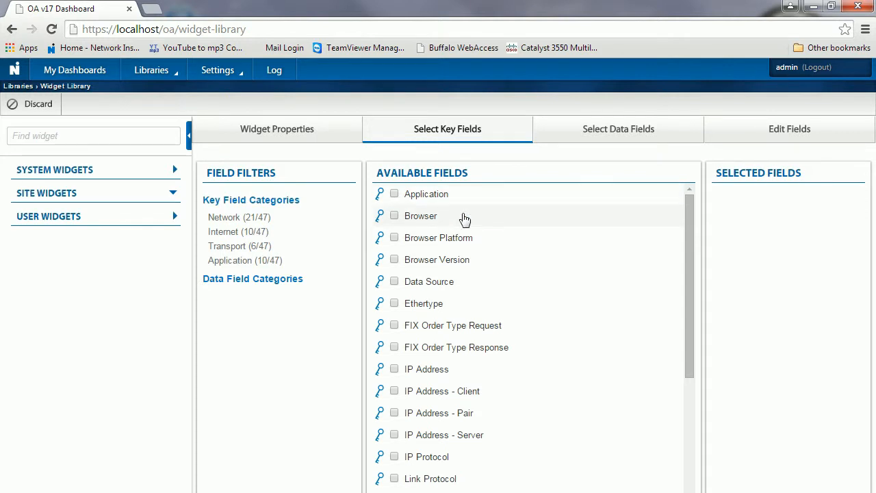
Step: Choose Application as the key field and Bytes Total as the data field, then review them
{"action": "left_click", "coordinate": [394, 195]}
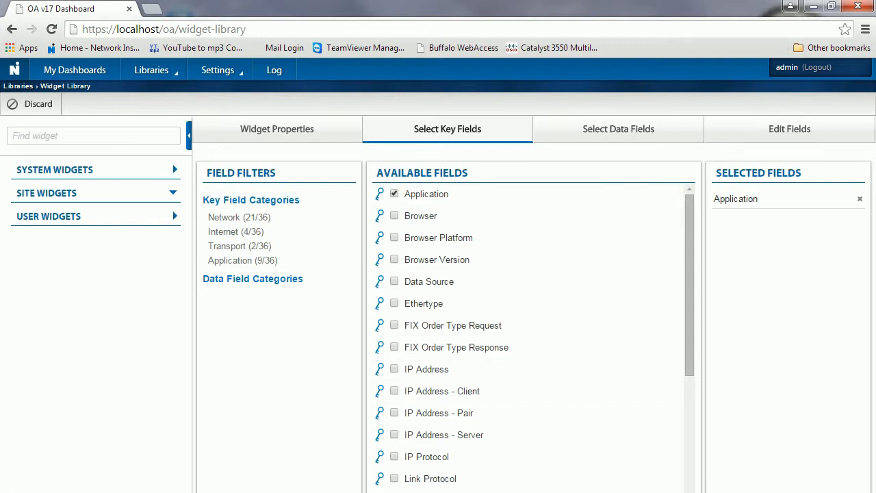
{"action": "left_click", "coordinate": [618, 129]}
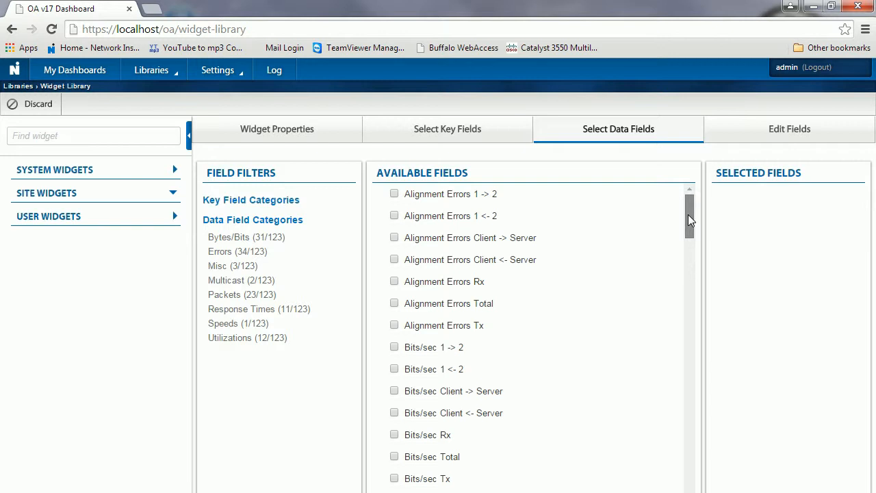
{"action": "left_click_drag", "start_coordinate": [688, 214], "coordinate": [693, 262]}
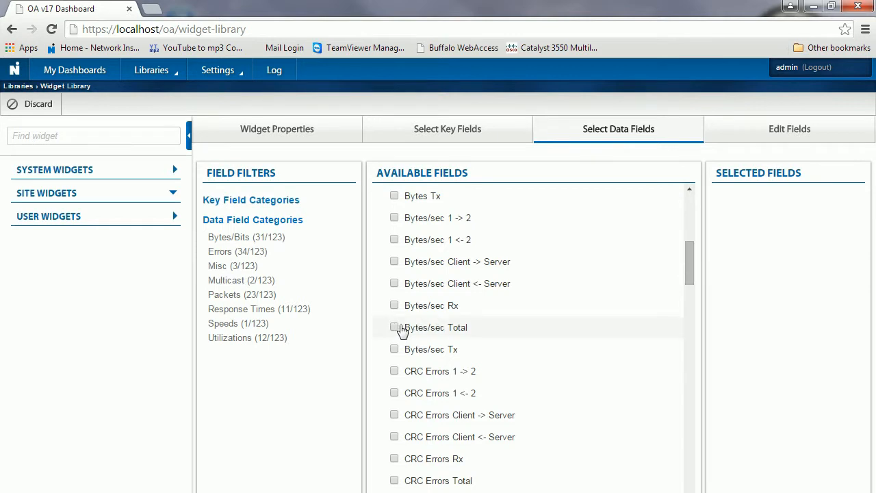
{"action": "left_click_drag", "start_coordinate": [689, 269], "coordinate": [689, 252]}
{"action": "left_click", "coordinate": [395, 279]}
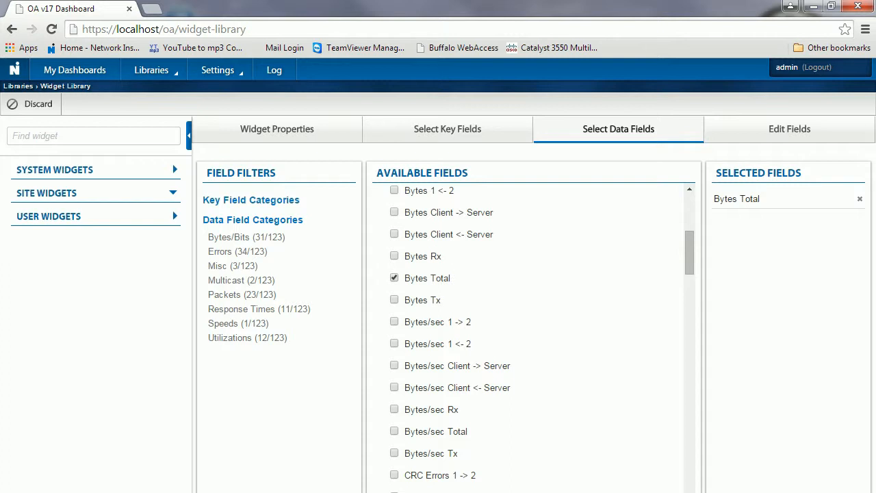
{"action": "left_click", "coordinate": [788, 129]}
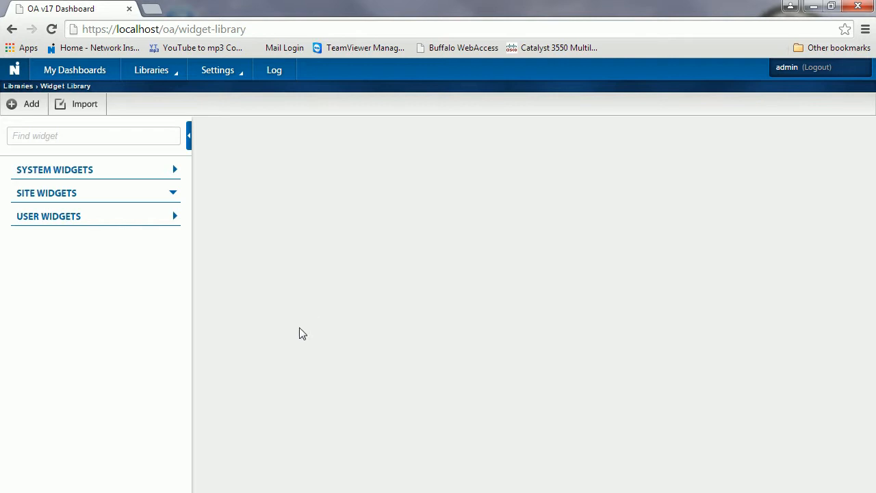
Step: Add a second widget titled 'Servers by Traffic (Packets)-1' as a Pie chart
{"action": "left_click", "coordinate": [28, 110]}
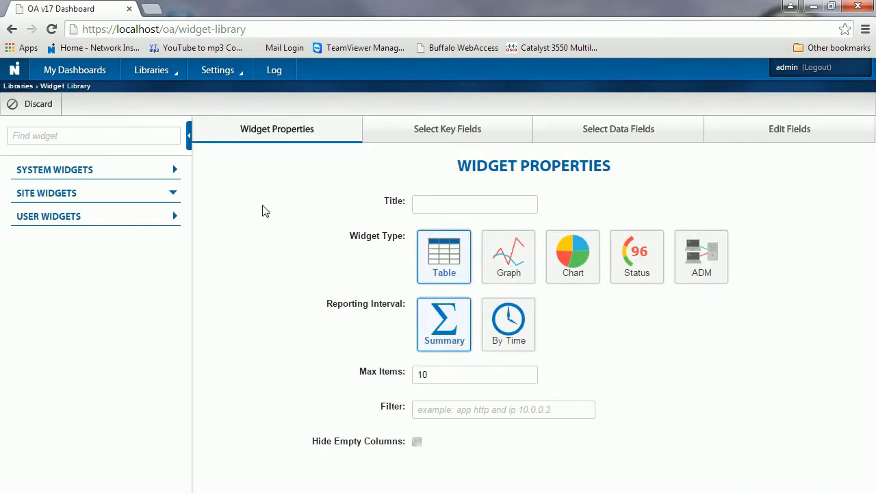
{"action": "left_click", "coordinate": [424, 205]}
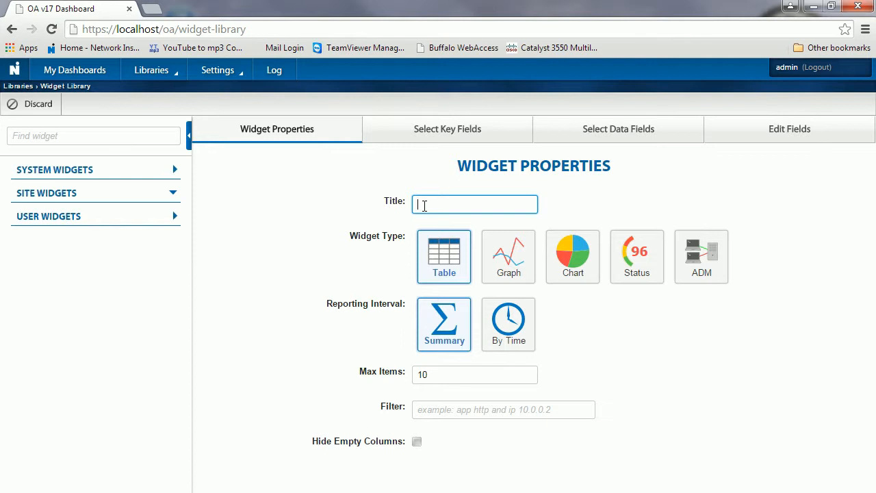
{"action": "type", "text": "Servers"}
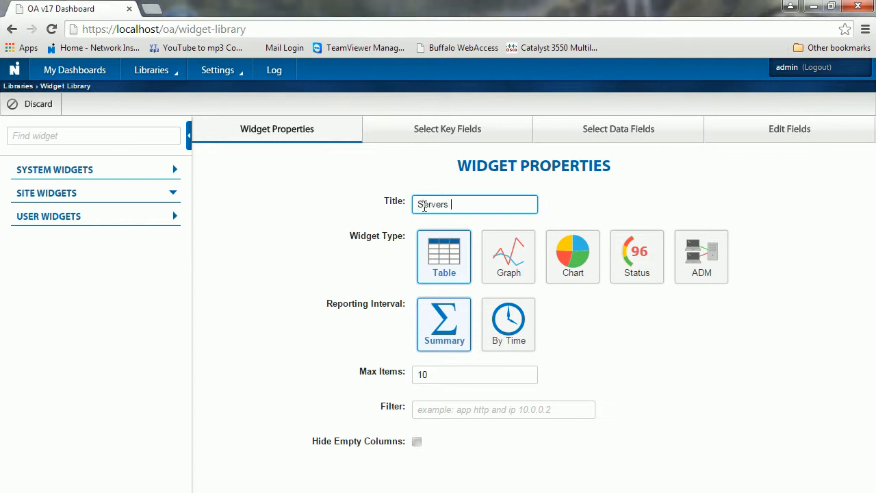
{"action": "type", "text": " by Traffic"}
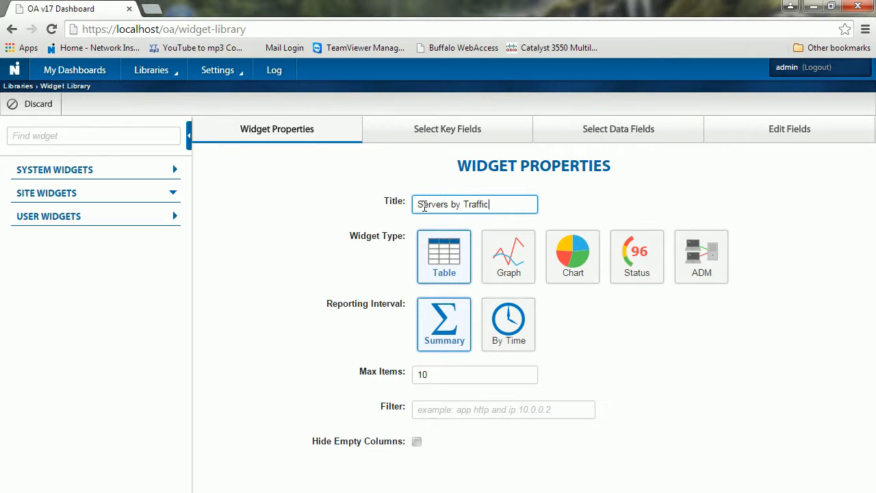
{"action": "type", "text": " (Pas"}
{"action": "key", "text": "BackSpace"}
{"action": "type", "text": "ckets)-1"}
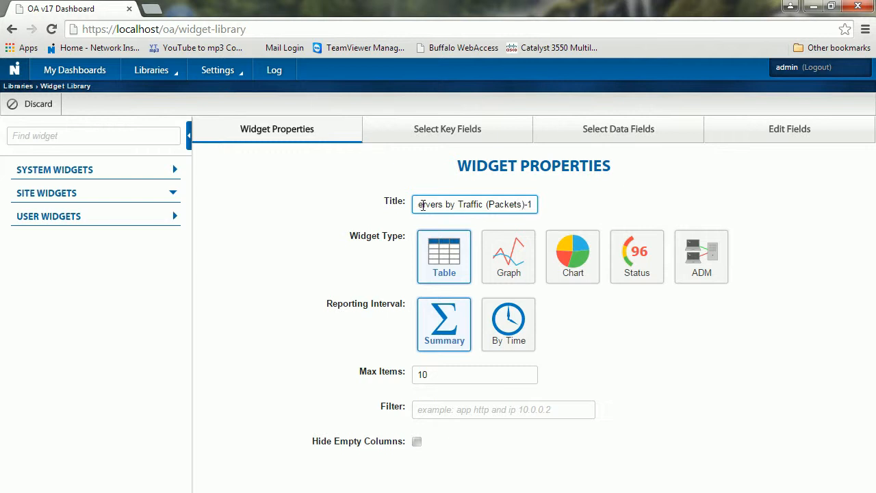
{"action": "left_click", "coordinate": [580, 248]}
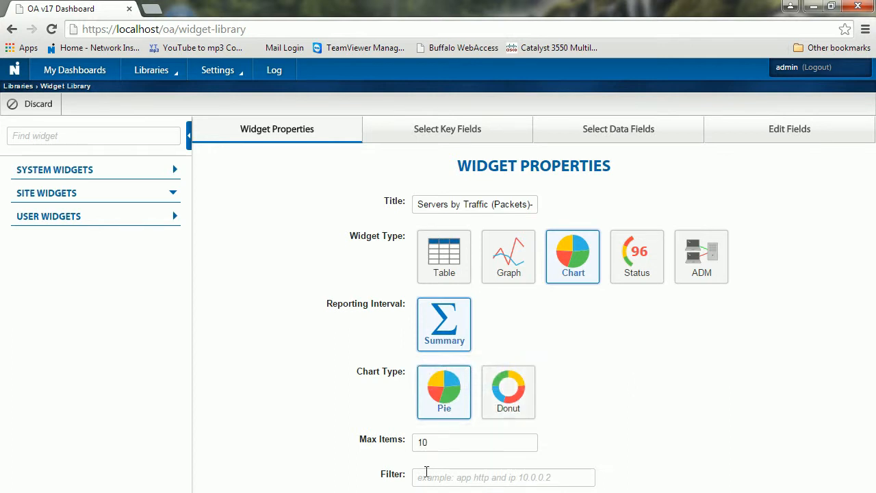
{"action": "left_click", "coordinate": [429, 140]}
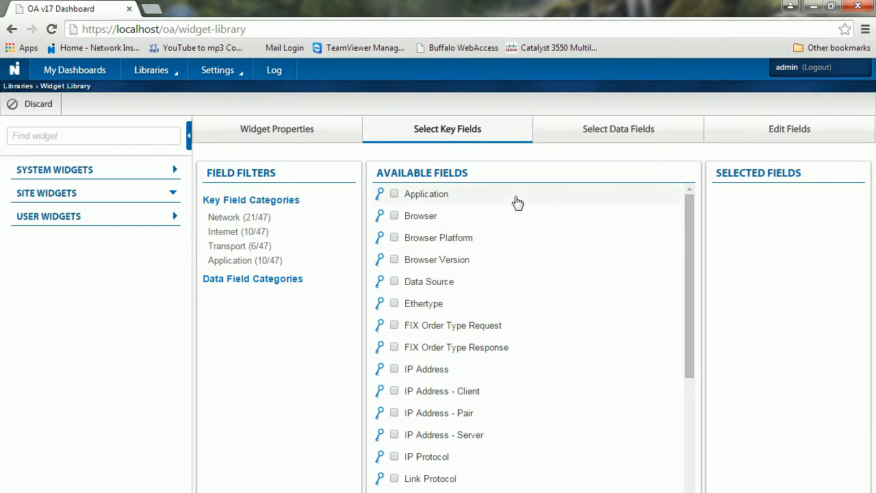
Step: Select Application and IP Address - Server as key fields and Packets Total as the data field
{"action": "left_click", "coordinate": [395, 195]}
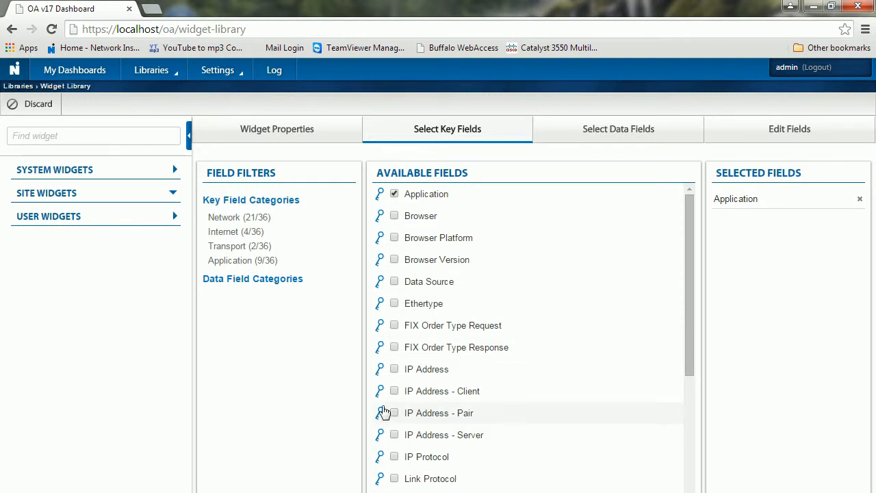
{"action": "left_click", "coordinate": [394, 436]}
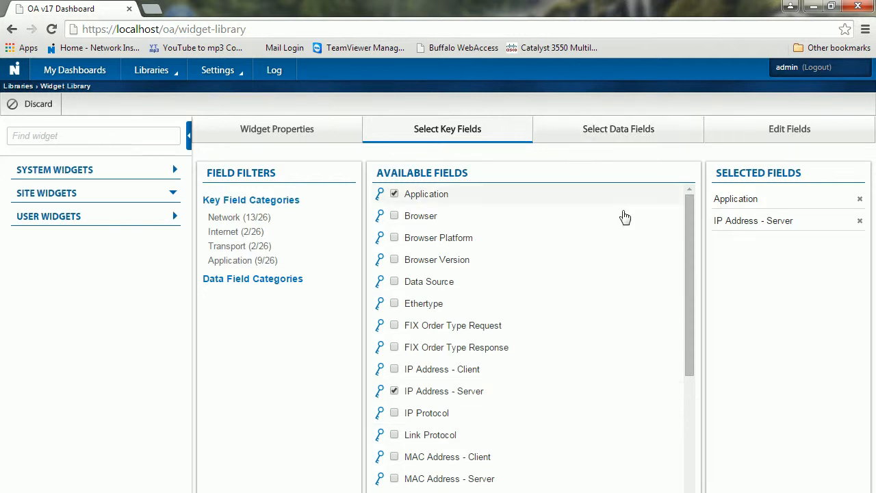
{"action": "left_click", "coordinate": [618, 130]}
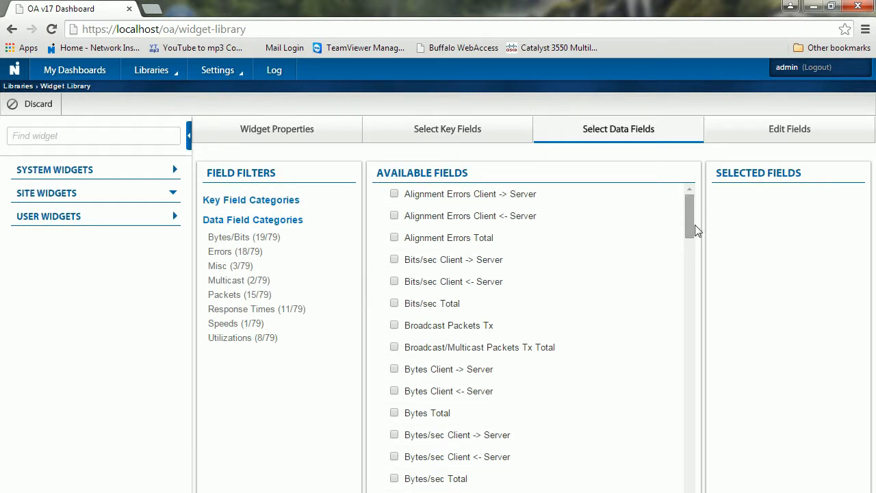
{"action": "left_click_drag", "start_coordinate": [691, 222], "coordinate": [688, 292]}
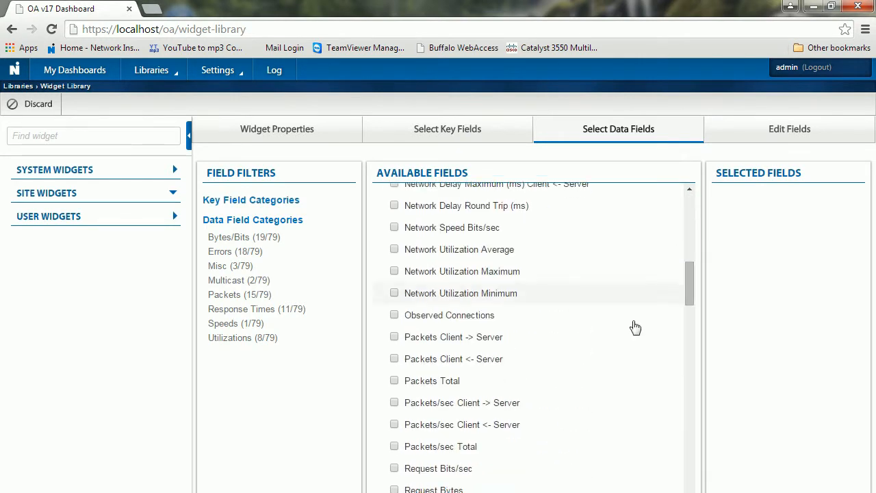
{"action": "left_click", "coordinate": [394, 384]}
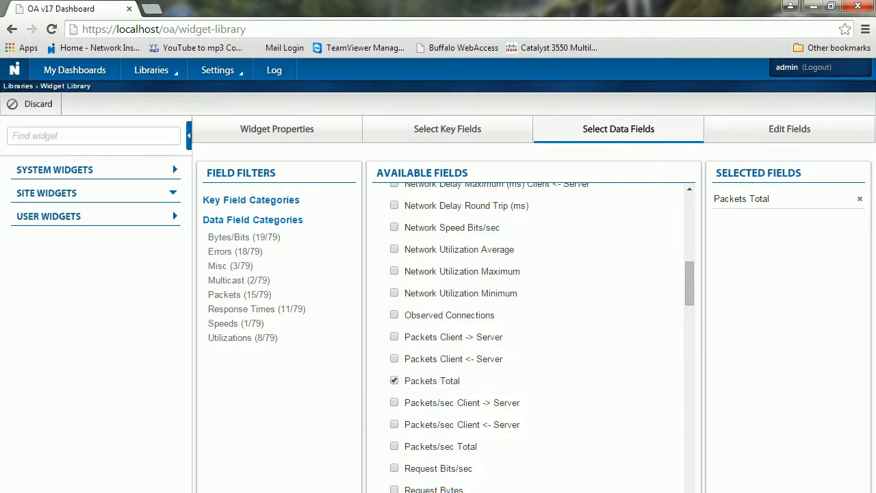
{"action": "left_click", "coordinate": [383, 492]}
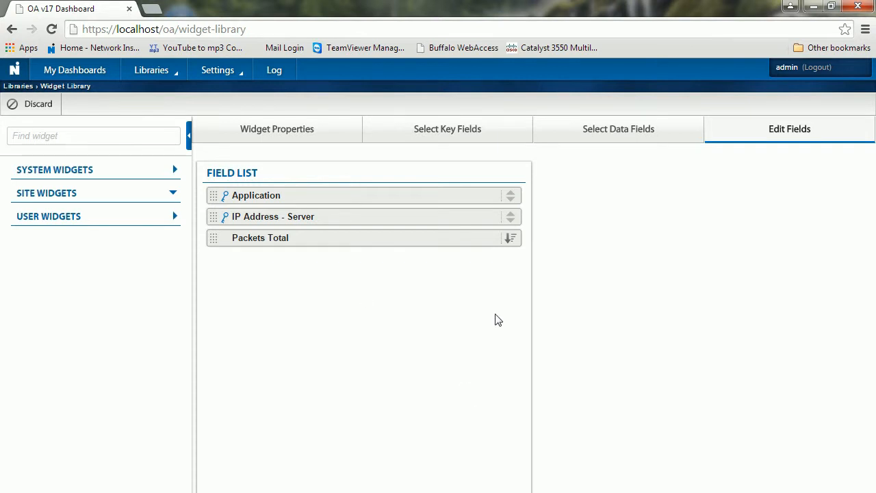
{"action": "left_click", "coordinate": [354, 223]}
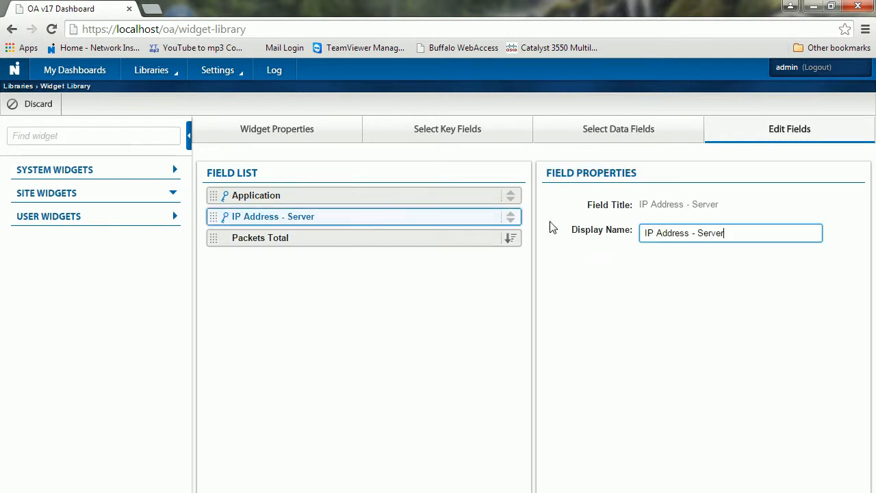
{"action": "left_click", "coordinate": [514, 217]}
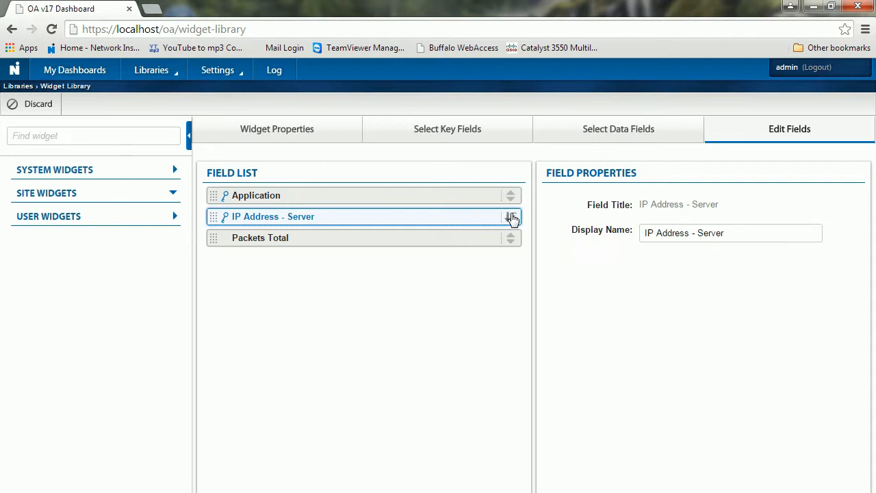
{"action": "left_click", "coordinate": [452, 247]}
{"action": "left_click", "coordinate": [511, 241]}
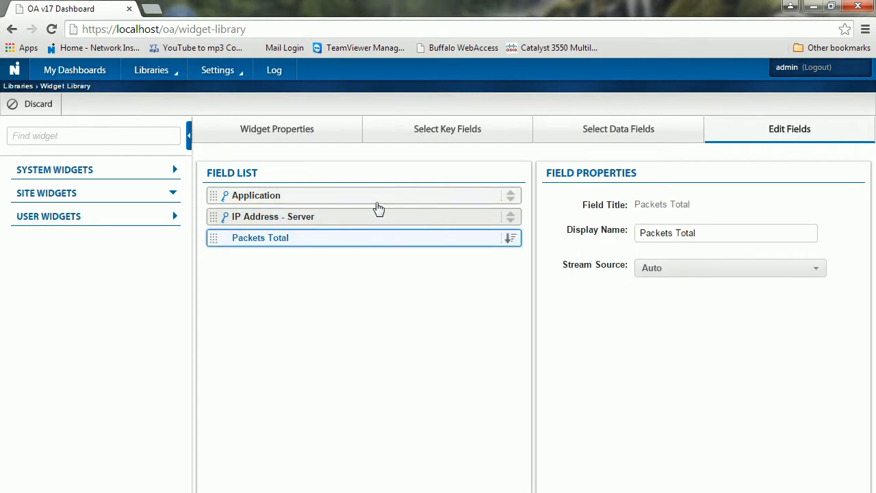
{"action": "left_click_drag", "start_coordinate": [372, 205], "coordinate": [369, 218]}
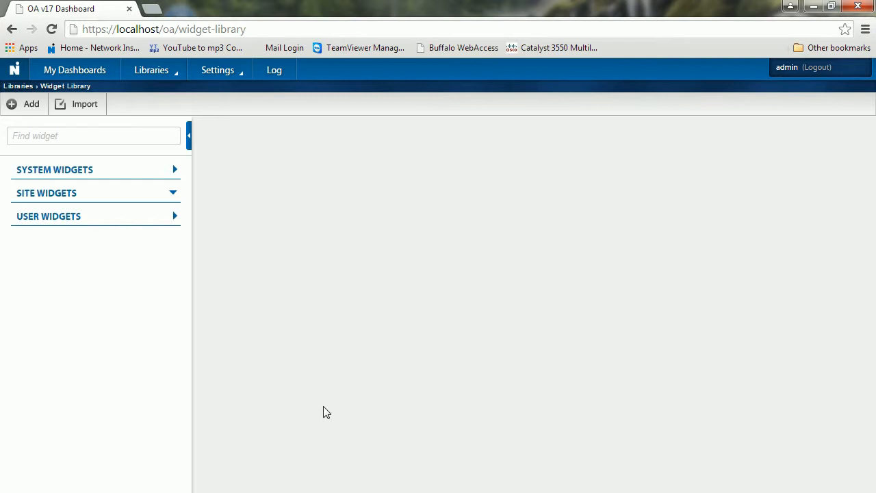
Step: Open the Libraries menu to reach the Dashboard Library
{"action": "left_click", "coordinate": [156, 74]}
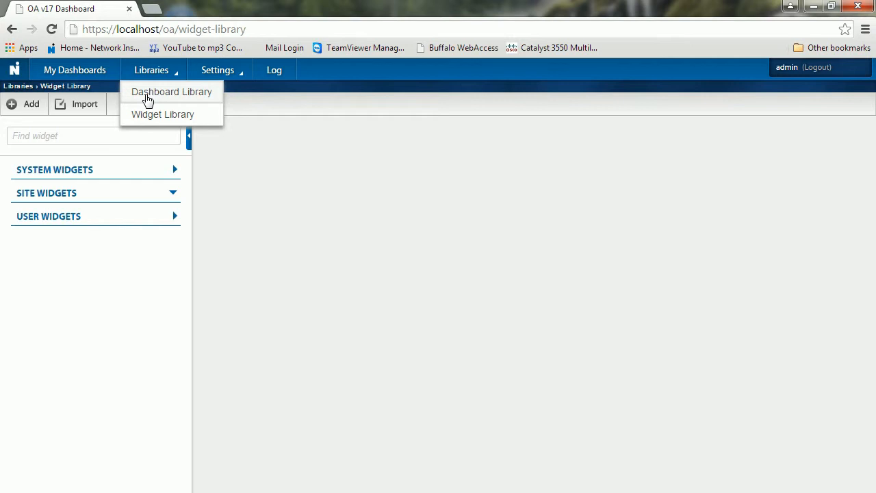
Step: Create a new dashboard in the Dashboard Library and add a two-column row layout
{"action": "left_click", "coordinate": [147, 99]}
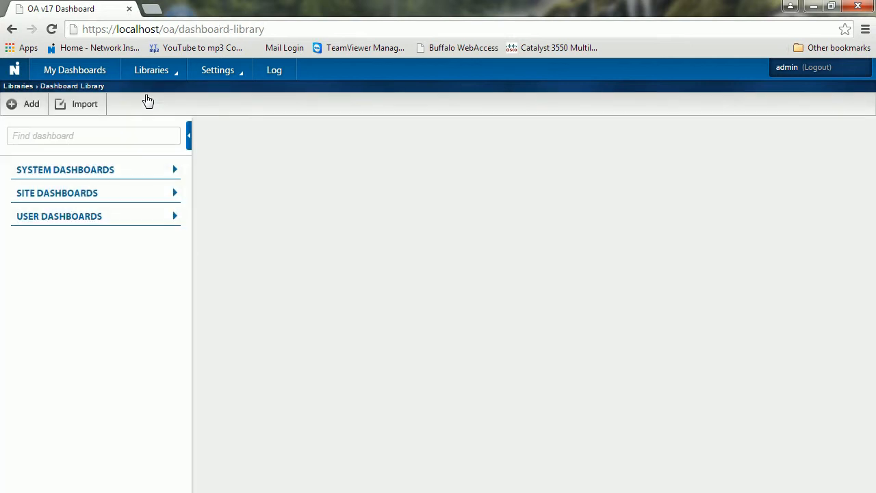
{"action": "left_click", "coordinate": [30, 109]}
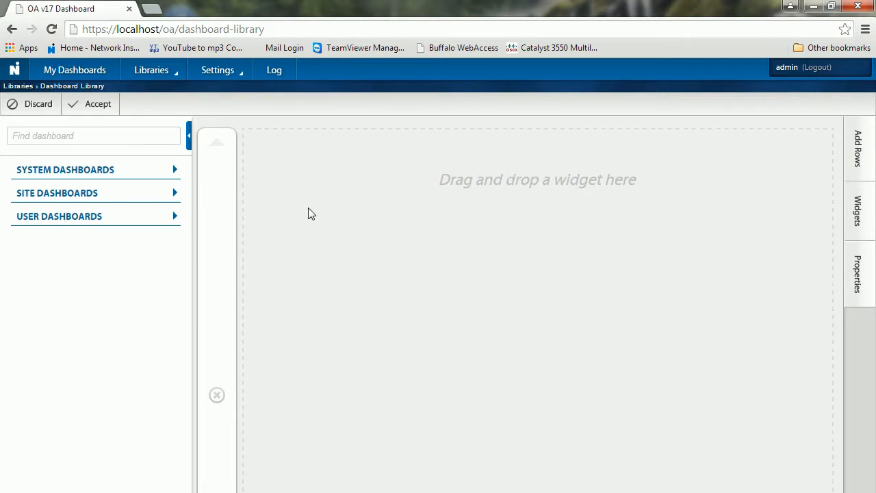
{"action": "left_click", "coordinate": [860, 149]}
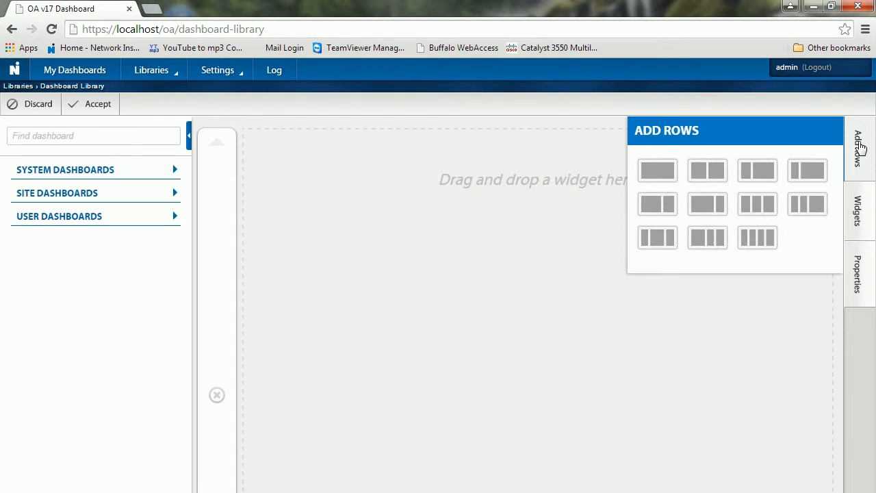
{"action": "left_click", "coordinate": [709, 174]}
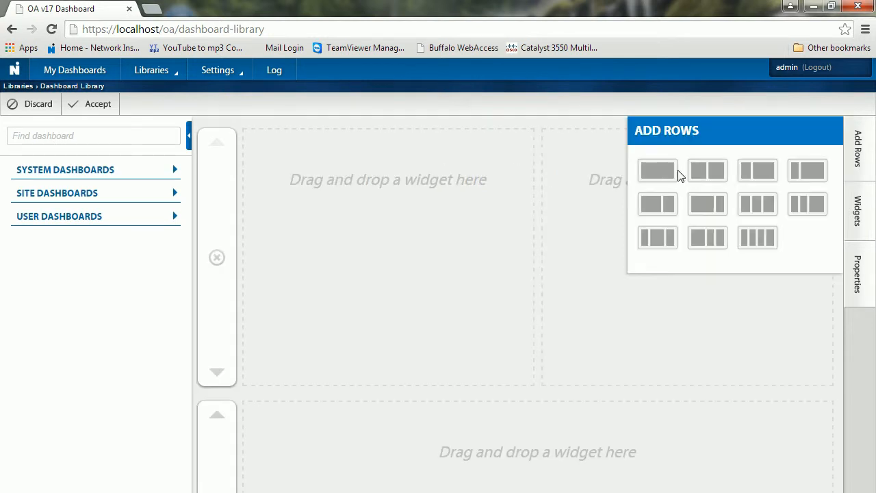
{"action": "left_click", "coordinate": [863, 224]}
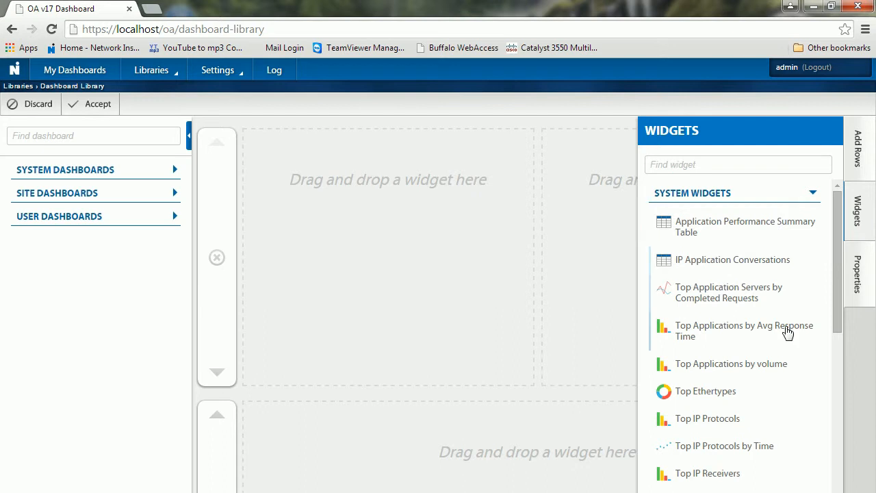
Step: Place Top Apps by Volume-1 in the bottom row, then remove it again
{"action": "left_click", "coordinate": [813, 193]}
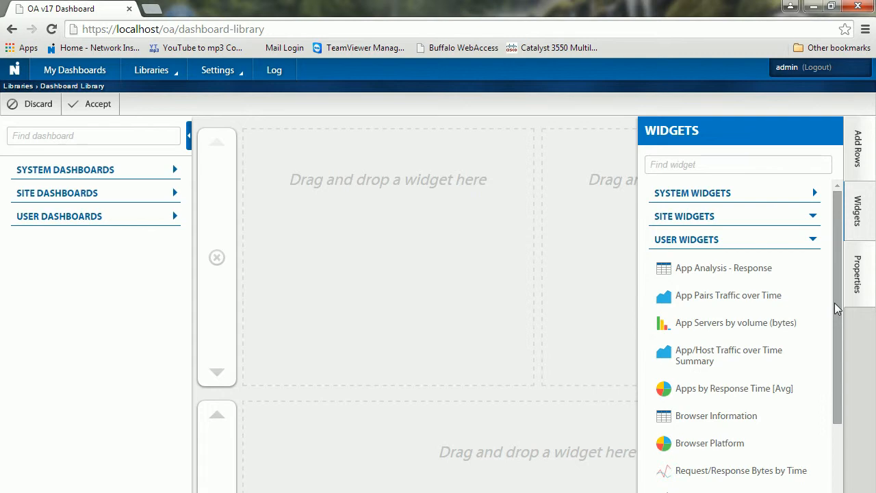
{"action": "left_click_drag", "start_coordinate": [834, 303], "coordinate": [849, 492]}
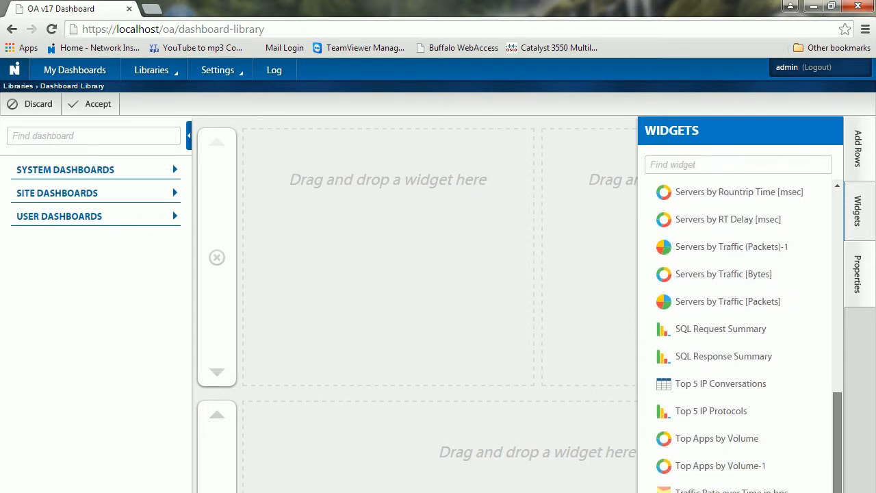
{"action": "left_click_drag", "start_coordinate": [708, 476], "coordinate": [647, 470]}
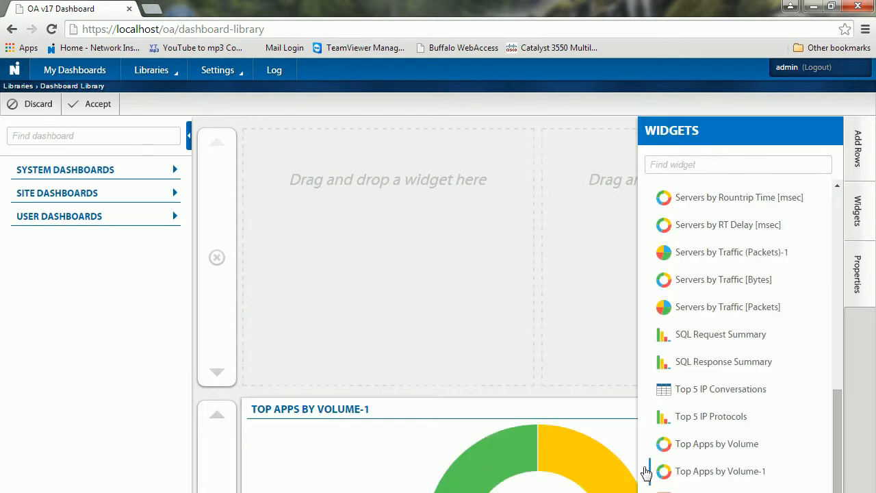
{"action": "left_click_drag", "start_coordinate": [439, 411], "coordinate": [345, 198]}
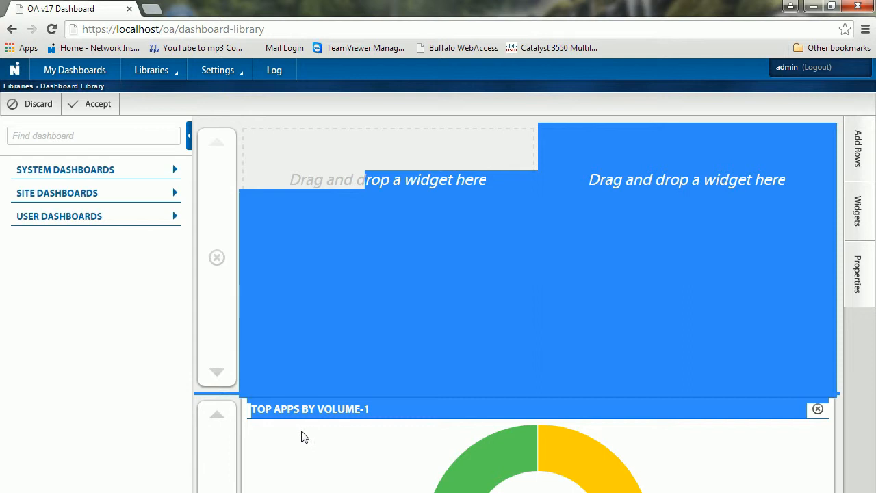
{"action": "left_click", "coordinate": [817, 410]}
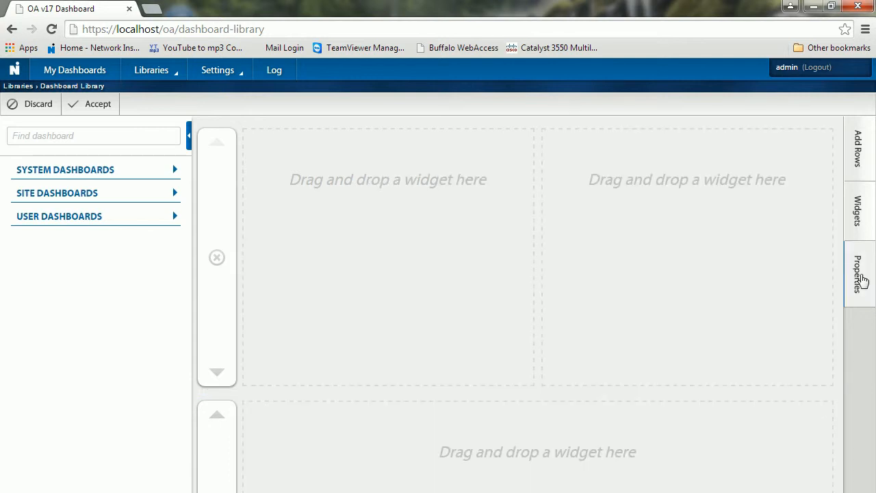
Step: Put Servers by Traffic (Packets)-1 beside the donut and accept the dashboard
{"action": "left_click", "coordinate": [859, 217]}
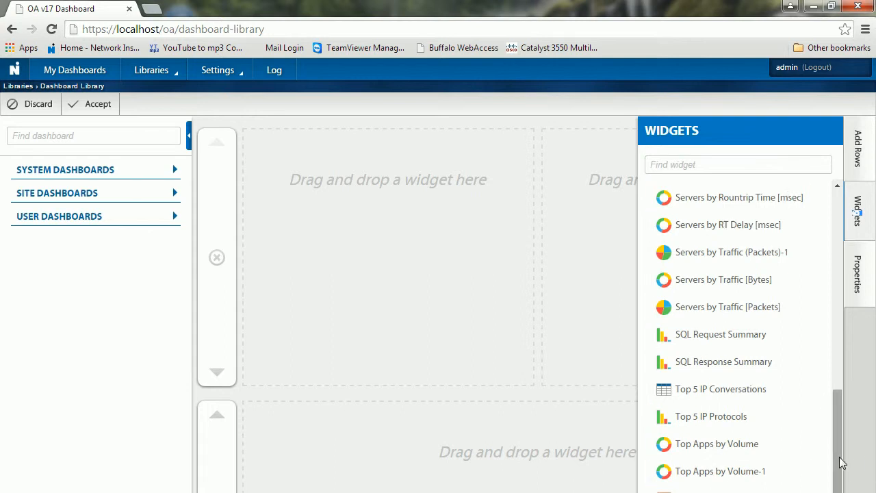
{"action": "mouse_move", "coordinate": [838, 457]}
{"action": "left_mouse_down"}
{"action": "mouse_move", "coordinate": [840, 474]}
{"action": "mouse_move", "coordinate": [842, 457]}
{"action": "left_mouse_up"}
{"action": "left_click_drag", "start_coordinate": [716, 473], "coordinate": [400, 226]}
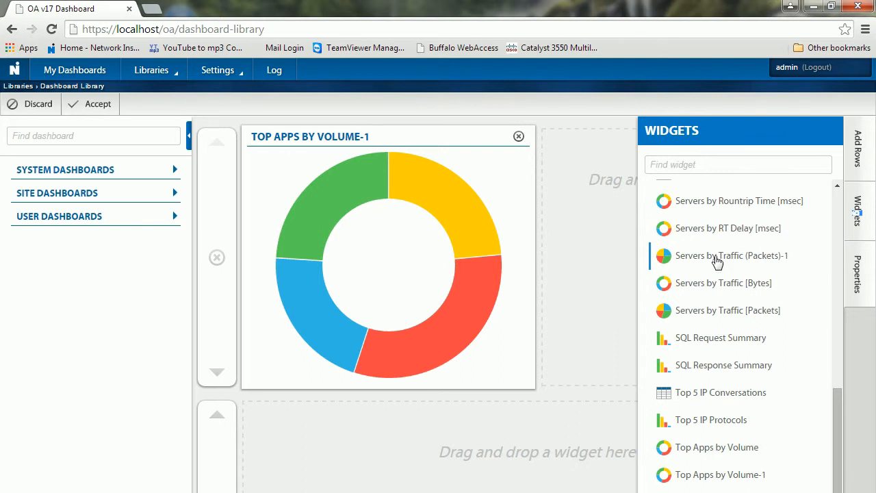
{"action": "left_click_drag", "start_coordinate": [715, 258], "coordinate": [630, 239]}
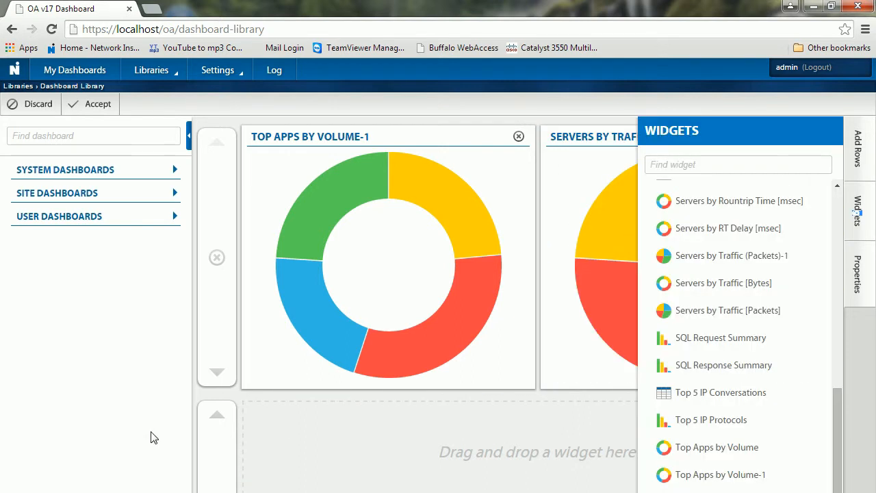
{"action": "left_click", "coordinate": [856, 212]}
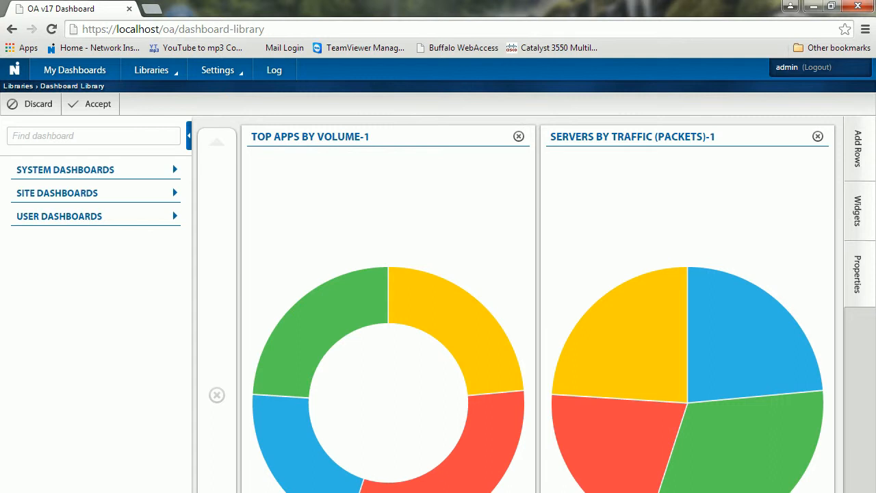
{"action": "left_click", "coordinate": [99, 113]}
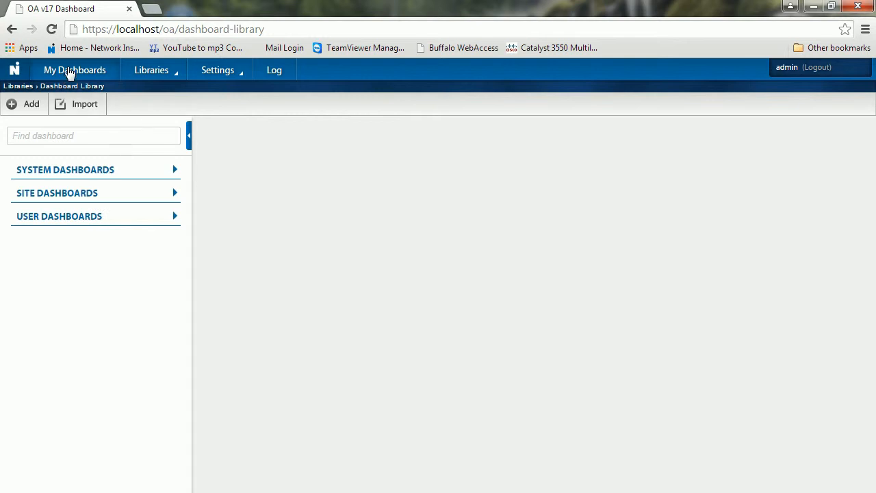
{"action": "left_click", "coordinate": [68, 68]}
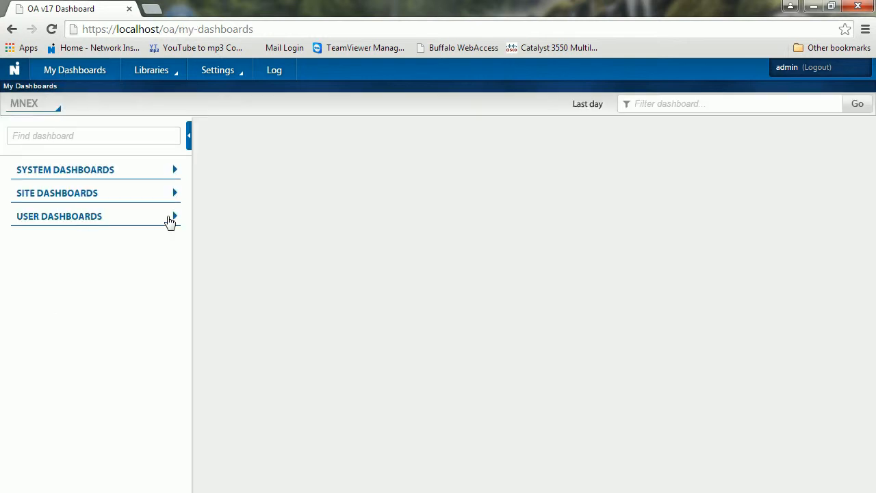
{"action": "left_click", "coordinate": [175, 218]}
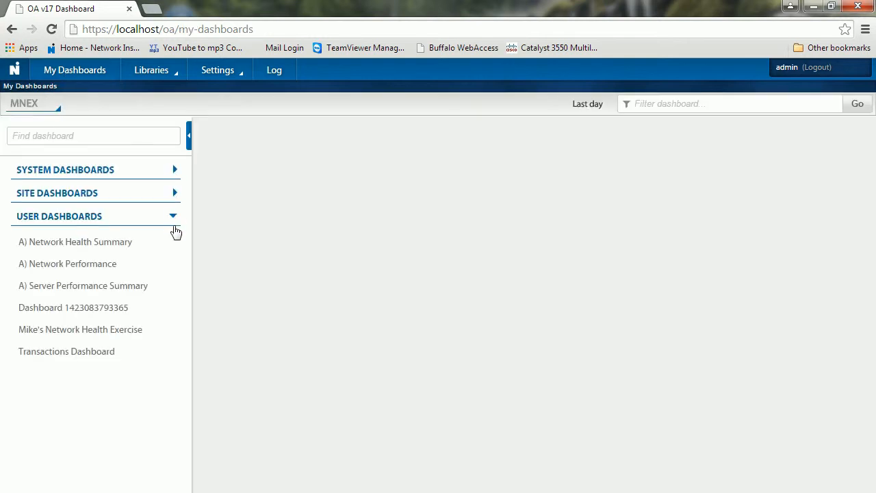
{"action": "left_click", "coordinate": [84, 312]}
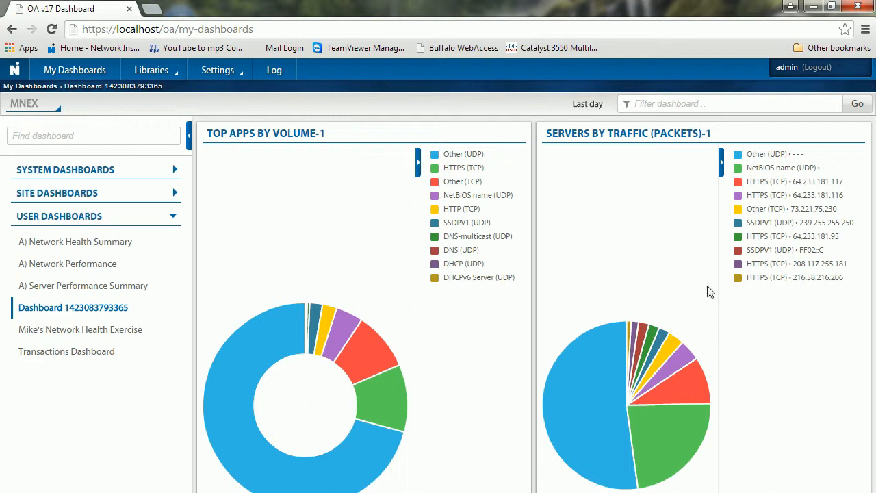
{"action": "mouse_move", "coordinate": [567, 421]}
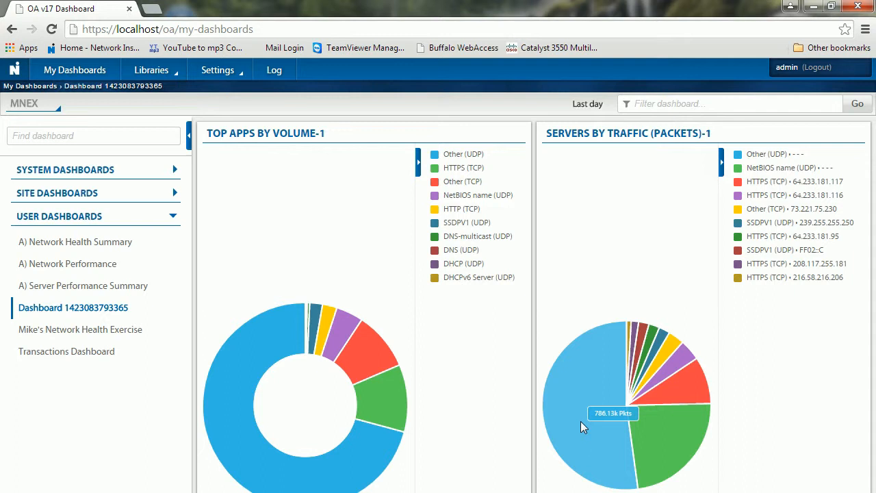
Step: Change the dashboard time range from 'Last day' to the last hour and apply it
{"action": "left_click", "coordinate": [582, 106]}
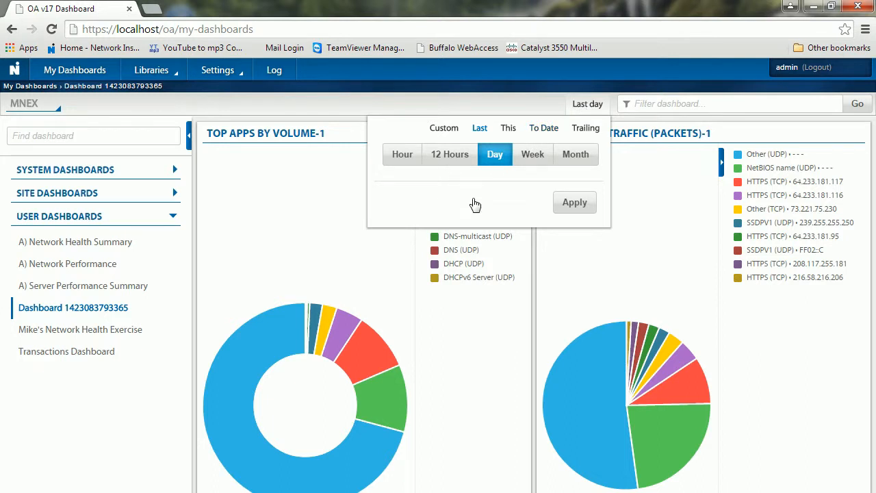
{"action": "left_click", "coordinate": [533, 158]}
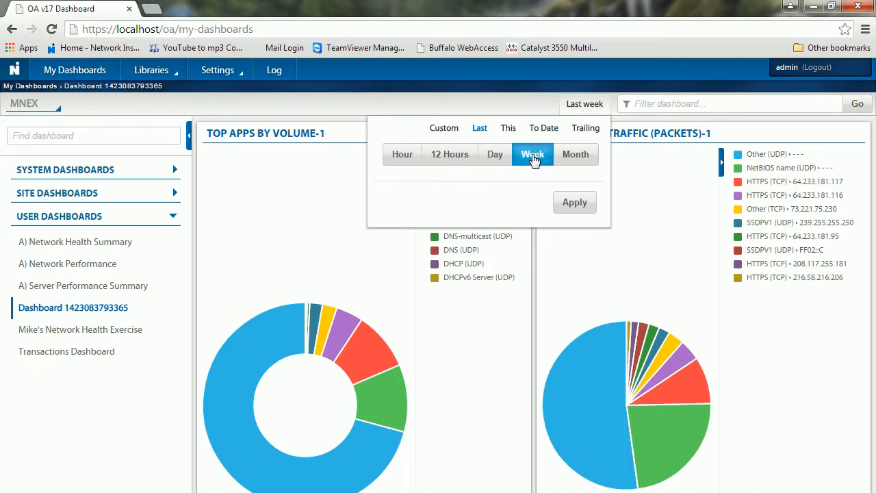
{"action": "left_click", "coordinate": [402, 163]}
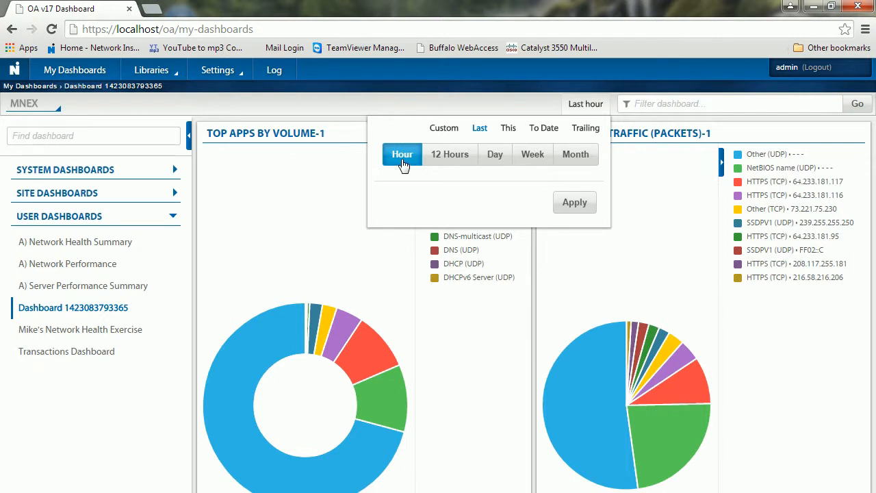
{"action": "left_click", "coordinate": [589, 203]}
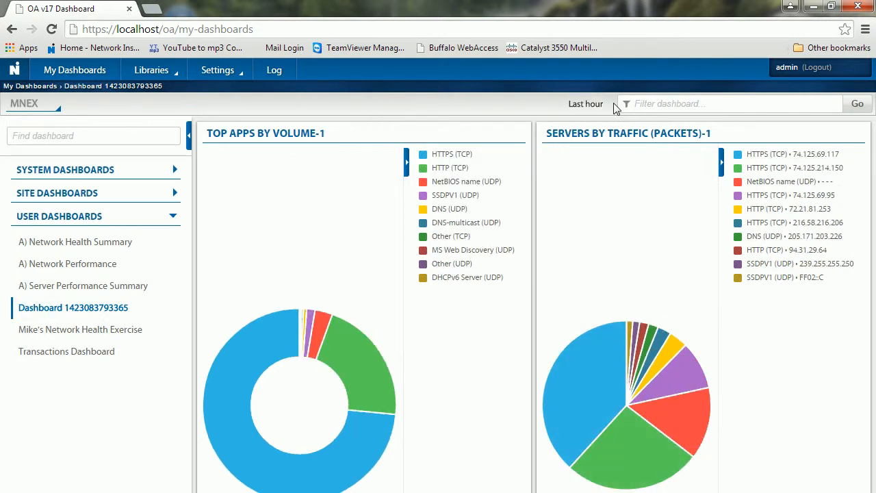
Step: Apply the 'app http' dashboard filter so both charts show only HTTP (TCP) traffic
{"action": "left_click", "coordinate": [638, 103]}
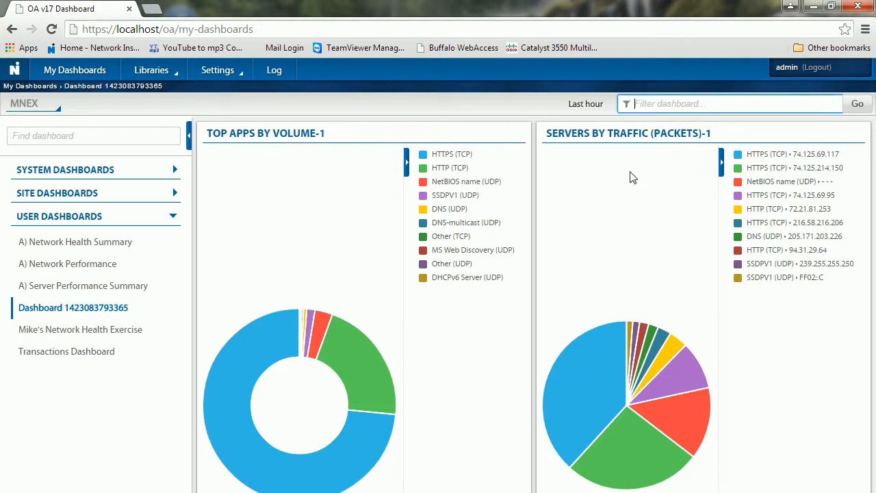
{"action": "type", "text": "h"}
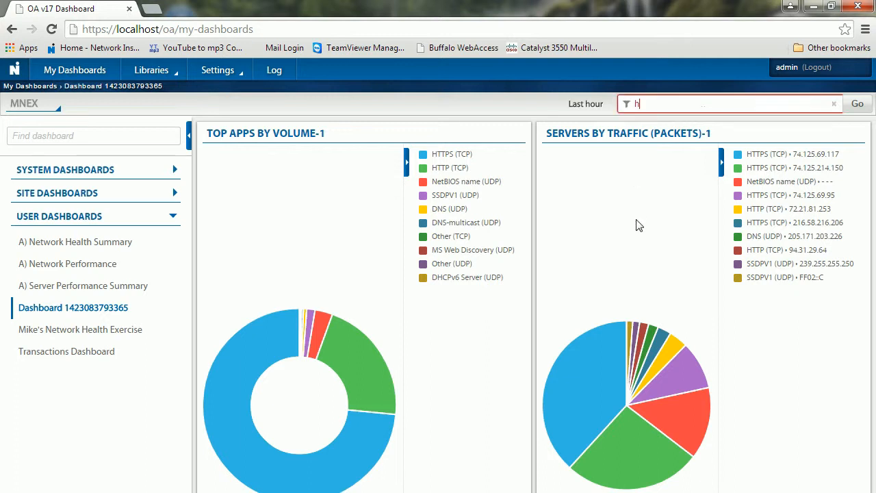
{"action": "type", "text": "ttp"}
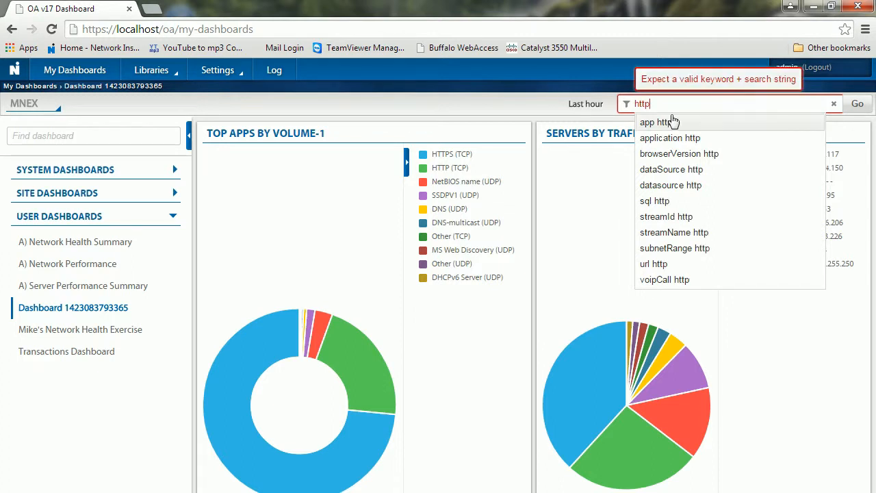
{"action": "left_click", "coordinate": [650, 124]}
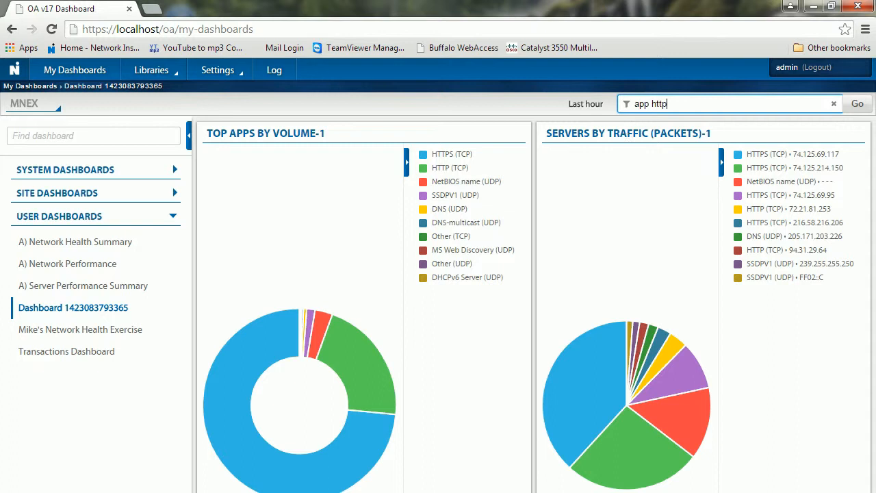
{"action": "left_click", "coordinate": [857, 106]}
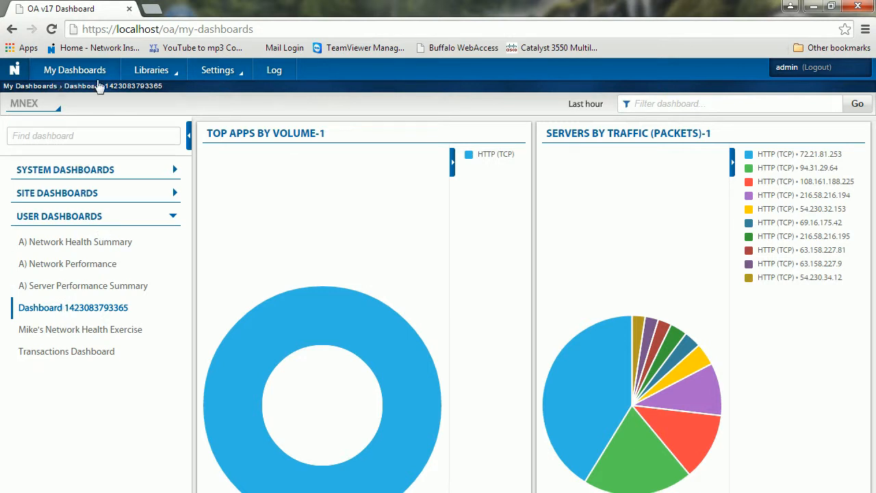
{"action": "left_click", "coordinate": [152, 73]}
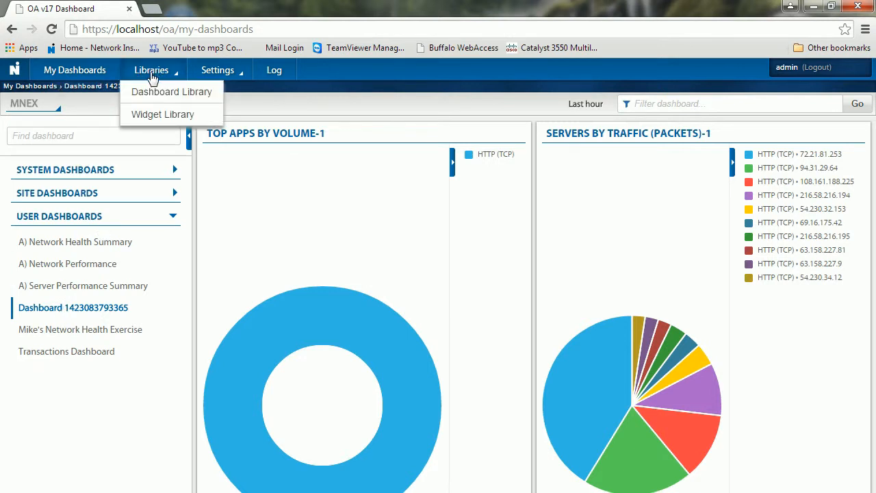
{"action": "left_click", "coordinate": [147, 96]}
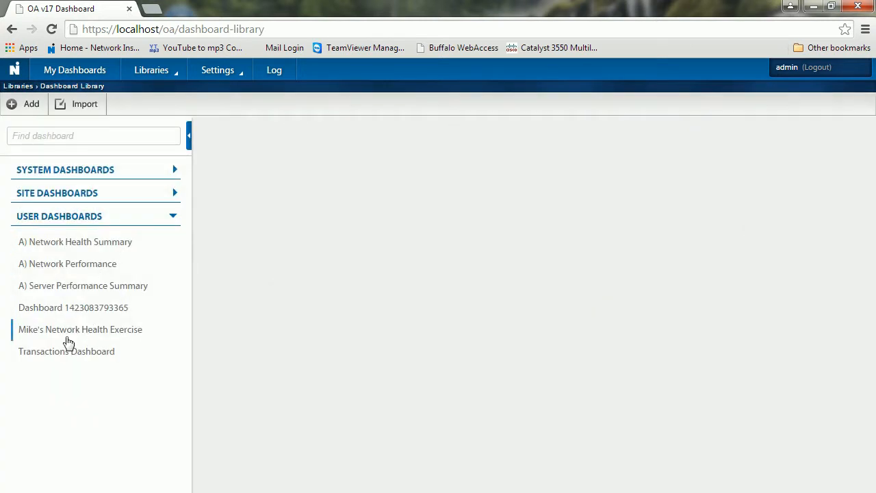
{"action": "left_click", "coordinate": [80, 311]}
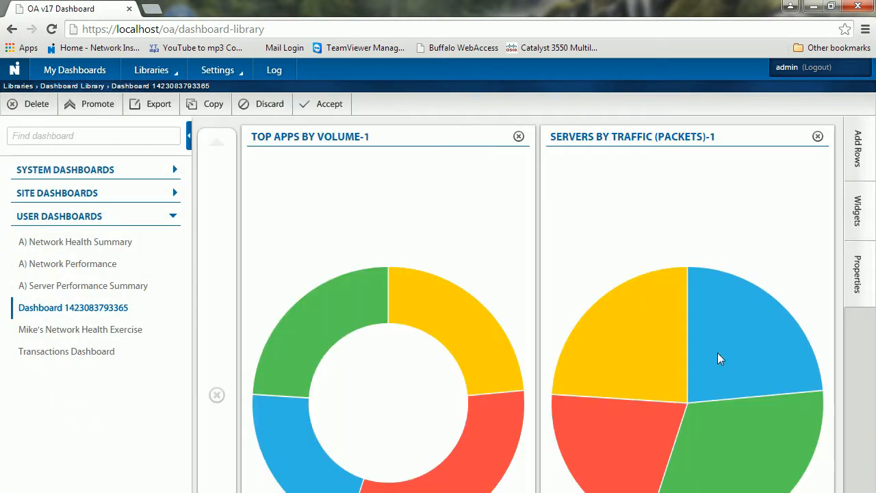
{"action": "left_click", "coordinate": [868, 278]}
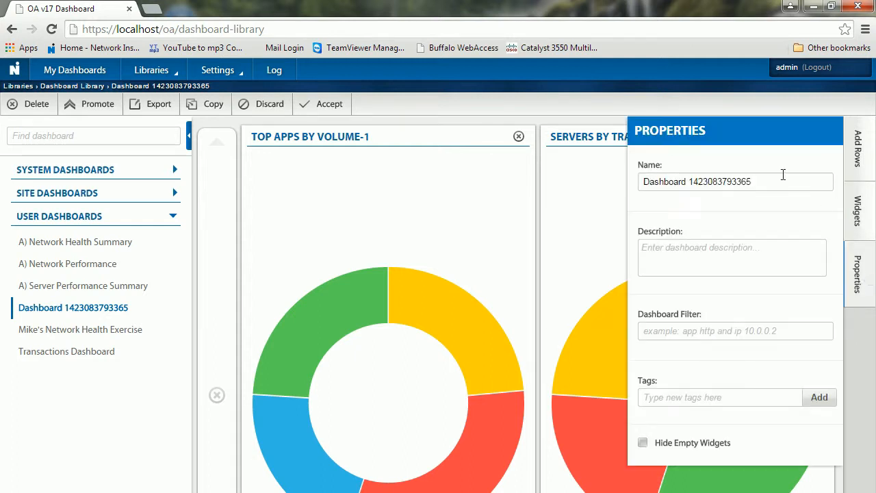
{"action": "left_click_drag", "start_coordinate": [772, 181], "coordinate": [600, 200]}
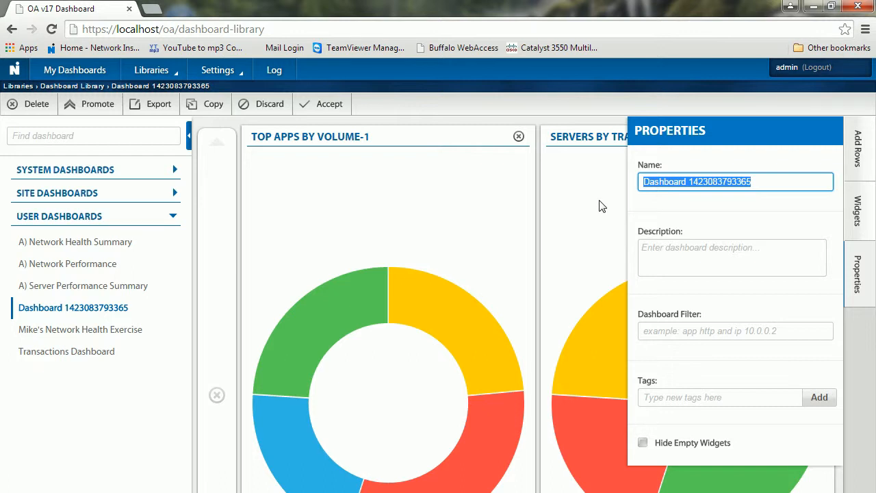
{"action": "type", "text": "Application"}
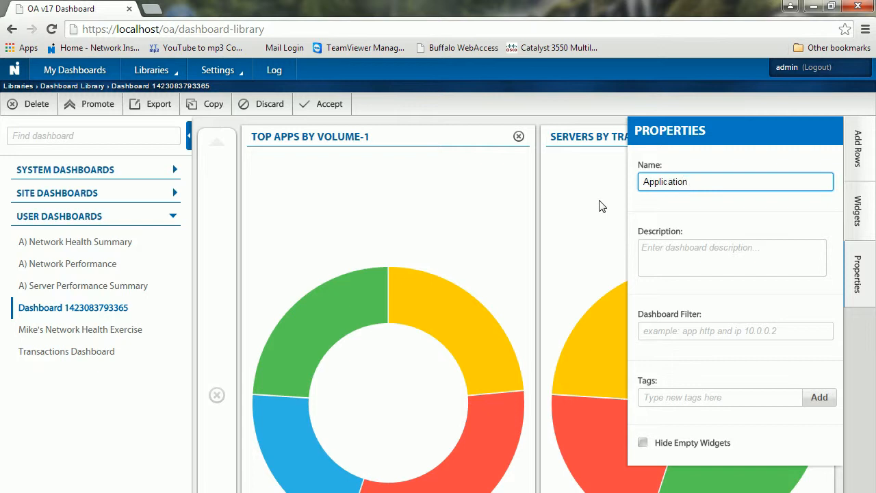
{"action": "type", "text": " Dashboard"}
{"action": "key", "text": "Return"}
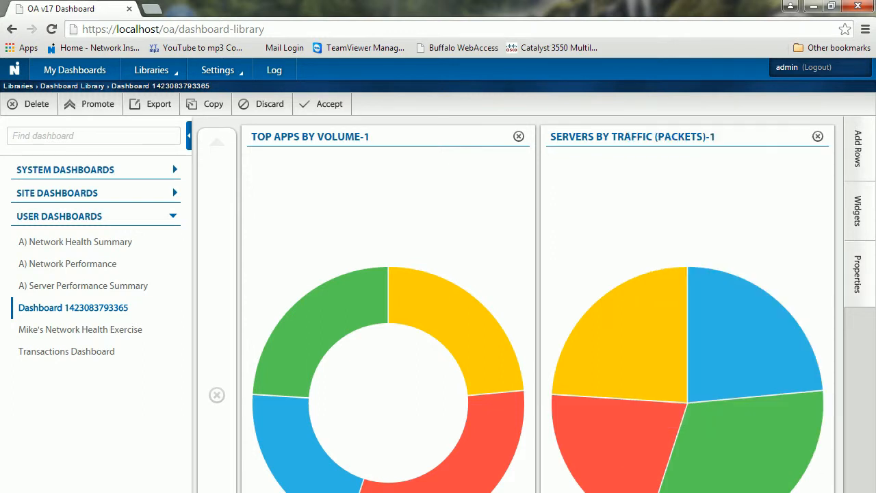
{"action": "left_click", "coordinate": [331, 107]}
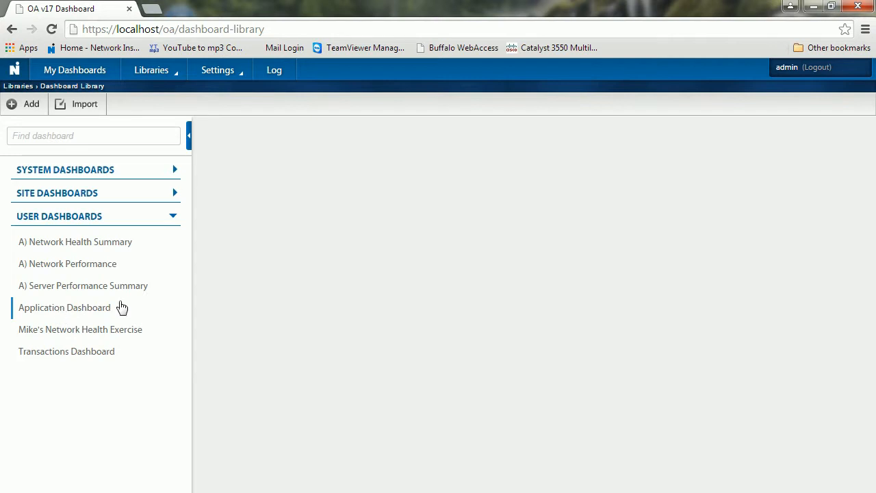
Step: Open 'Application Dashboard' from User Dashboards in My Dashboards
{"action": "left_click", "coordinate": [81, 73]}
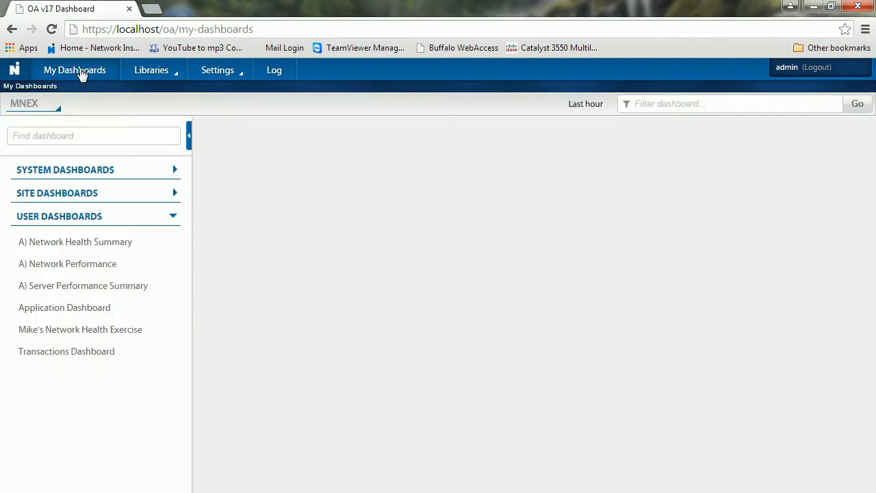
{"action": "left_click", "coordinate": [80, 312]}
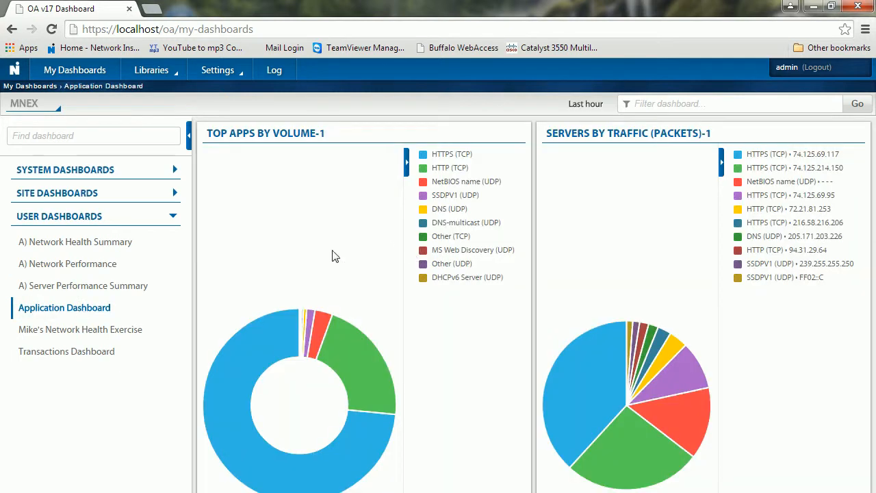